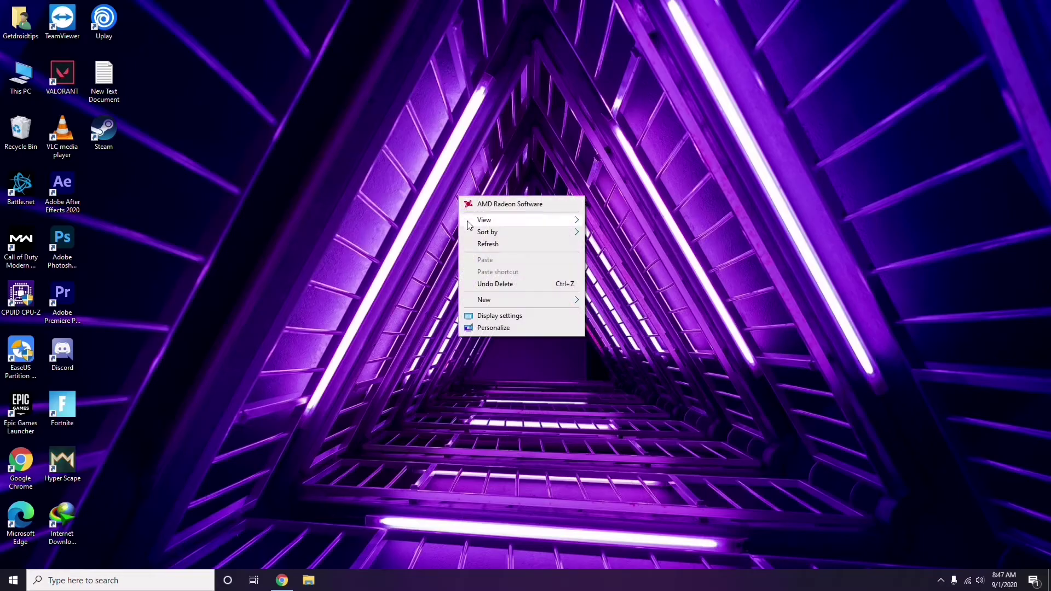
{"action": "left_click", "coordinate": [504, 244]}
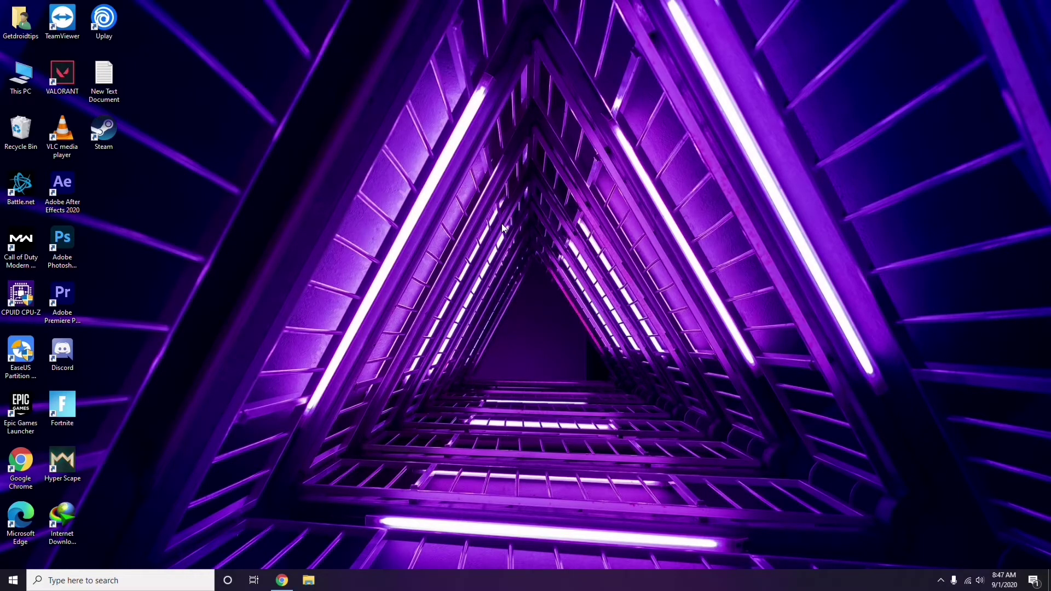
{"action": "right_click", "coordinate": [399, 154]}
{"action": "left_click", "coordinate": [425, 200]}
Step: Open Computer Management for This PC, view the device categories in Device Manager, and close the window
{"action": "right_click", "coordinate": [23, 92]}
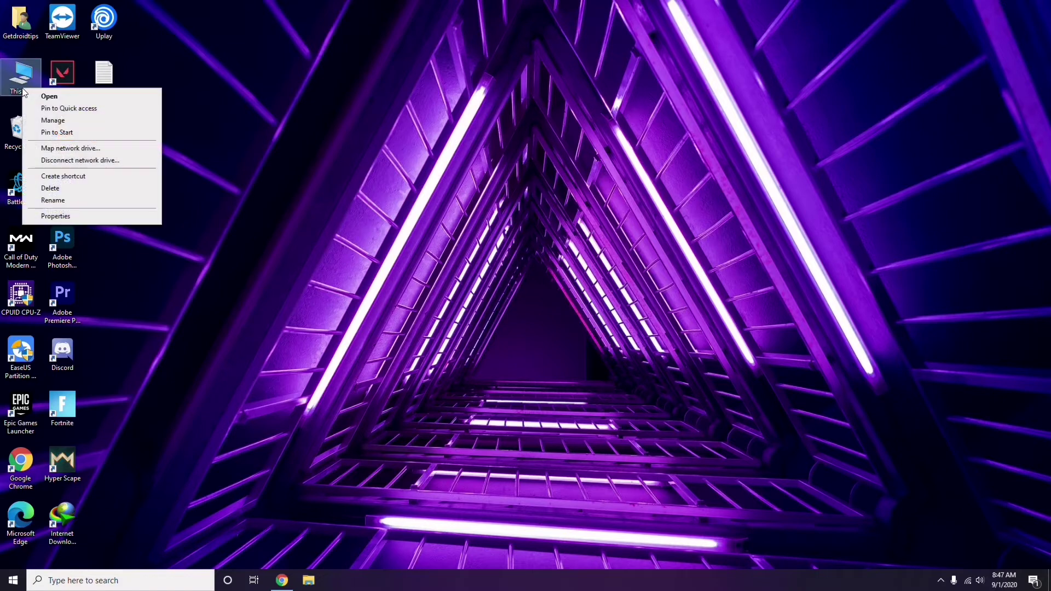
{"action": "left_click", "coordinate": [58, 122]}
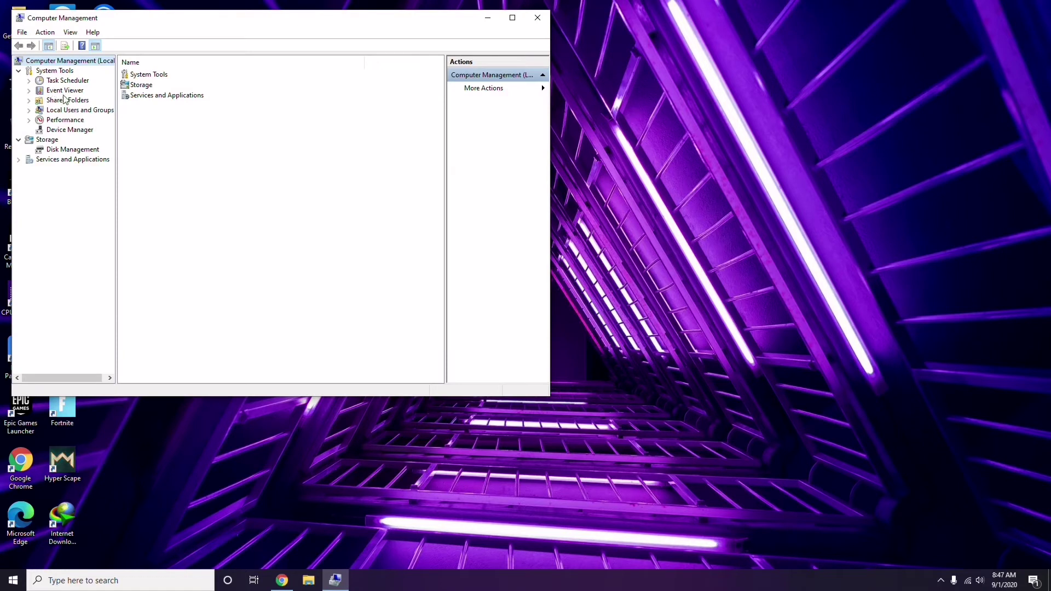
{"action": "left_click", "coordinate": [64, 130]}
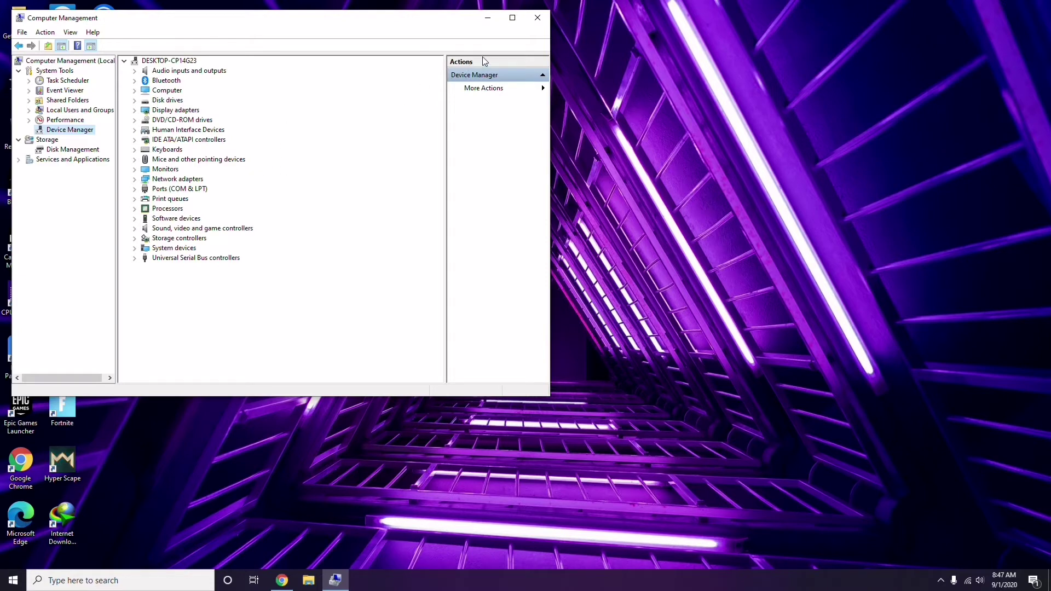
{"action": "left_click", "coordinate": [538, 18]}
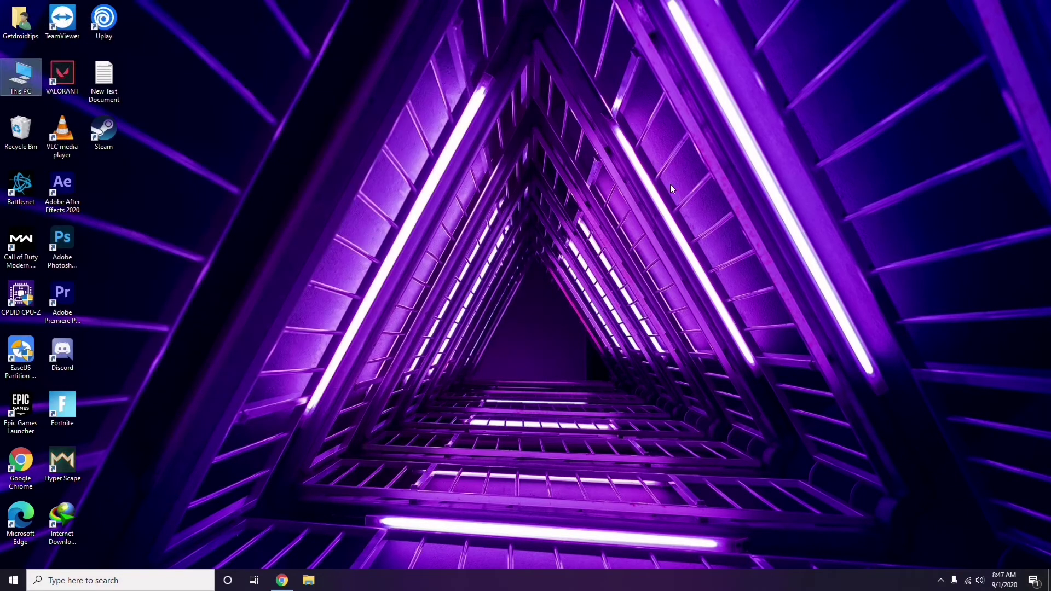
Step: Open AMD Radeon Software, review its System, Graphics and Display settings and the Home overview for driver updates, and close it
{"action": "left_click", "coordinate": [941, 581]}
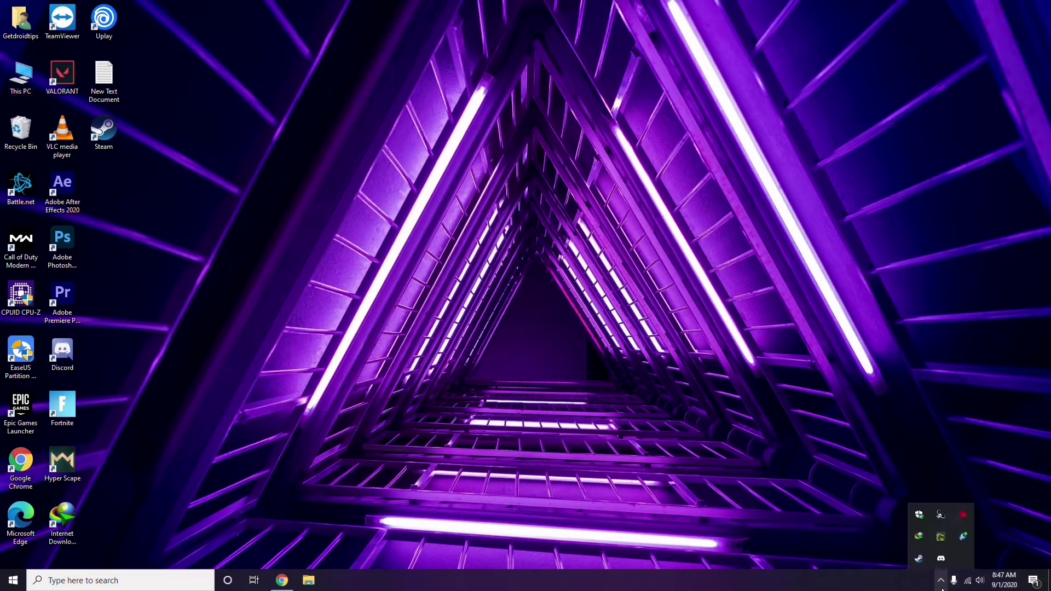
{"action": "left_click", "coordinate": [963, 517]}
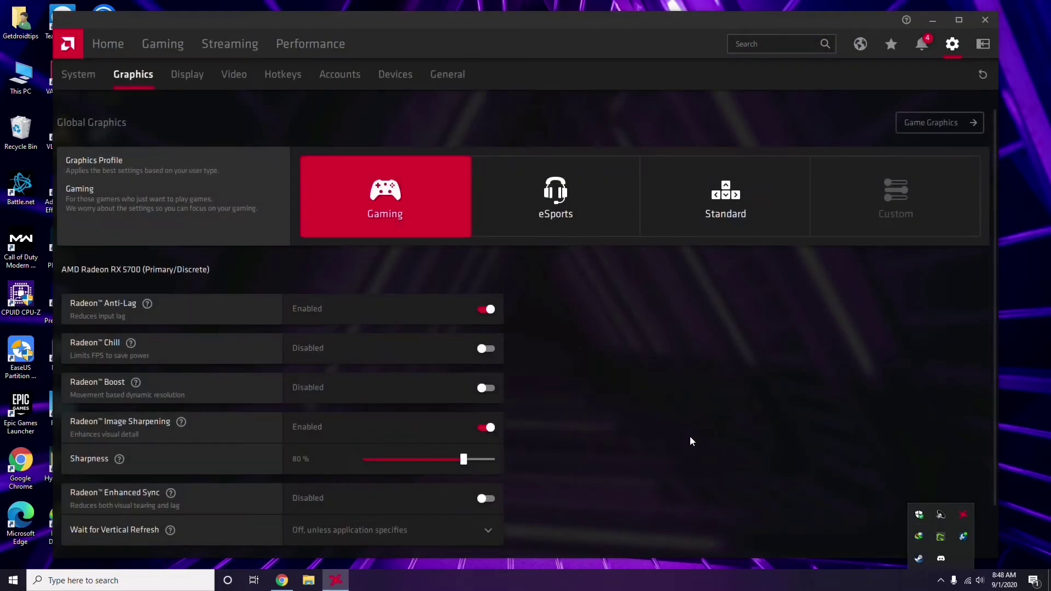
{"action": "left_click", "coordinate": [91, 78]}
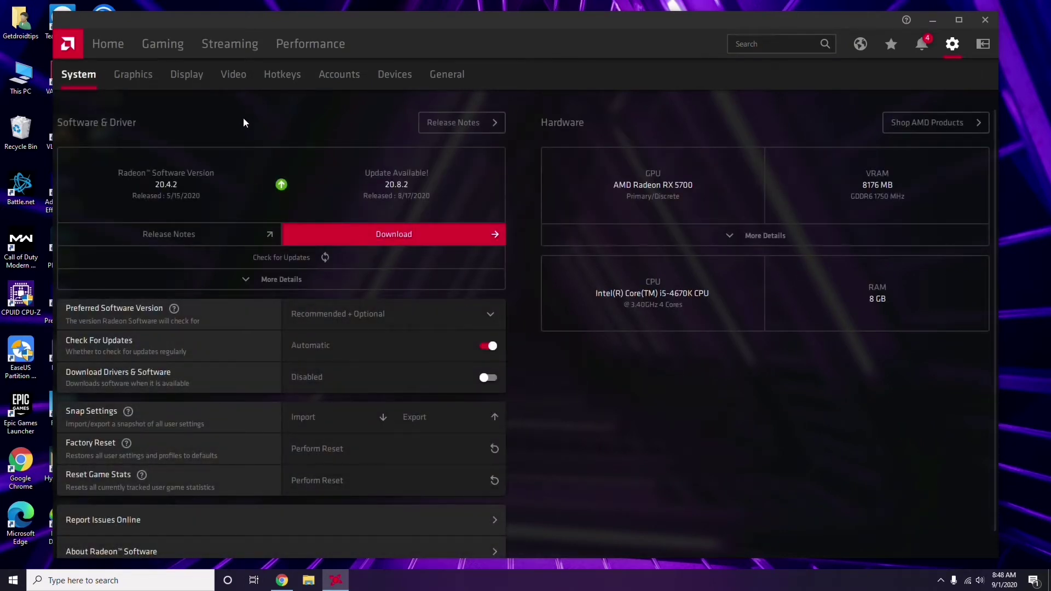
{"action": "left_click", "coordinate": [129, 77]}
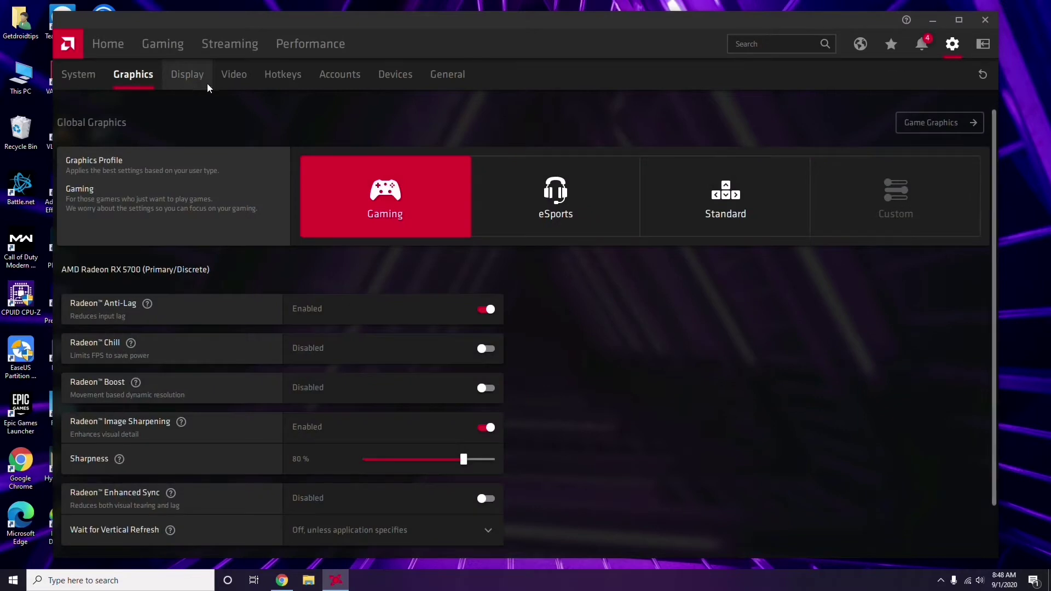
{"action": "left_click", "coordinate": [198, 82]}
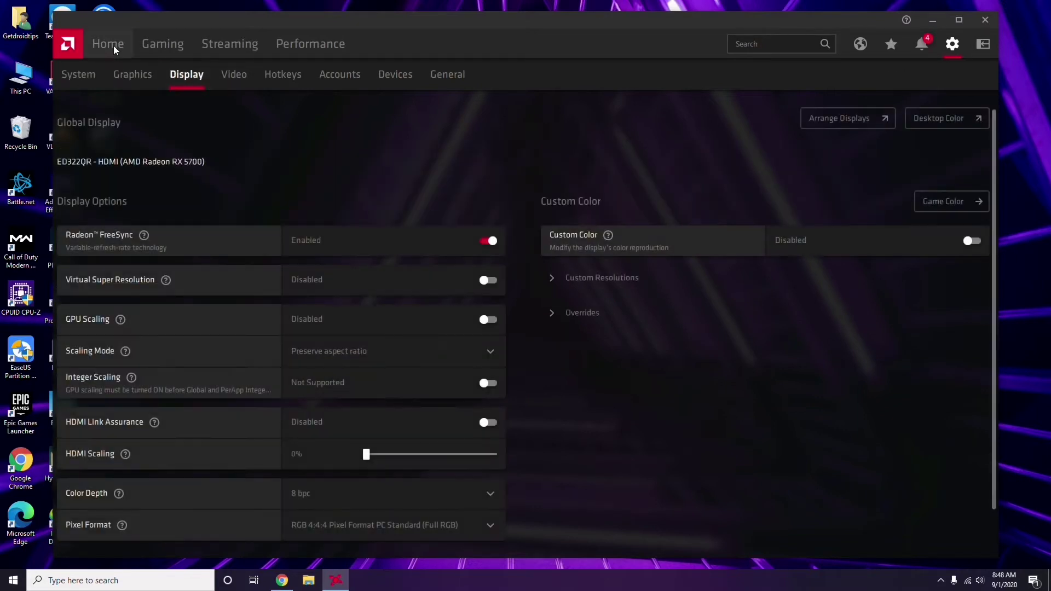
{"action": "left_click", "coordinate": [115, 48]}
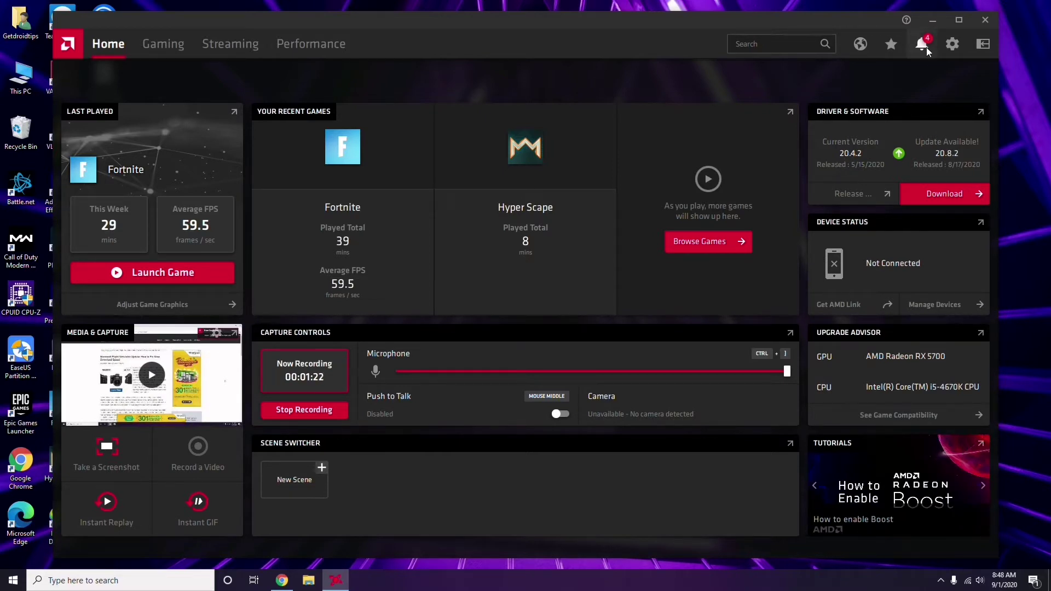
{"action": "left_click", "coordinate": [985, 20]}
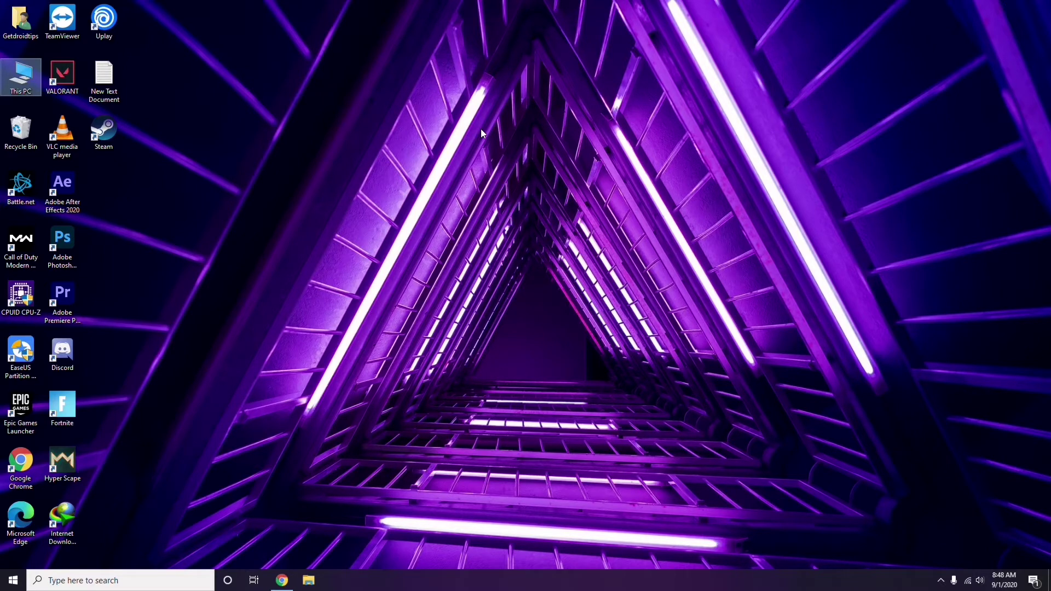
{"action": "right_click", "coordinate": [221, 141]}
{"action": "left_click", "coordinate": [238, 193]}
Step: Switch to Steam, examine the in-game Steam Overlay option in the In-Game settings, accept the settings and close Steam
{"action": "double_click", "coordinate": [107, 142]}
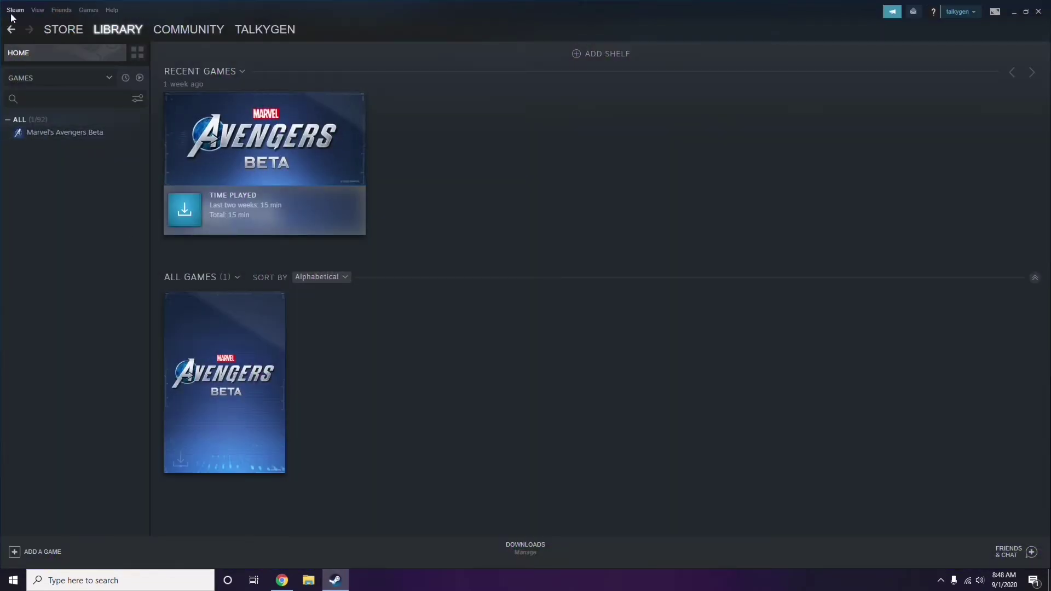
{"action": "left_click", "coordinate": [14, 11]}
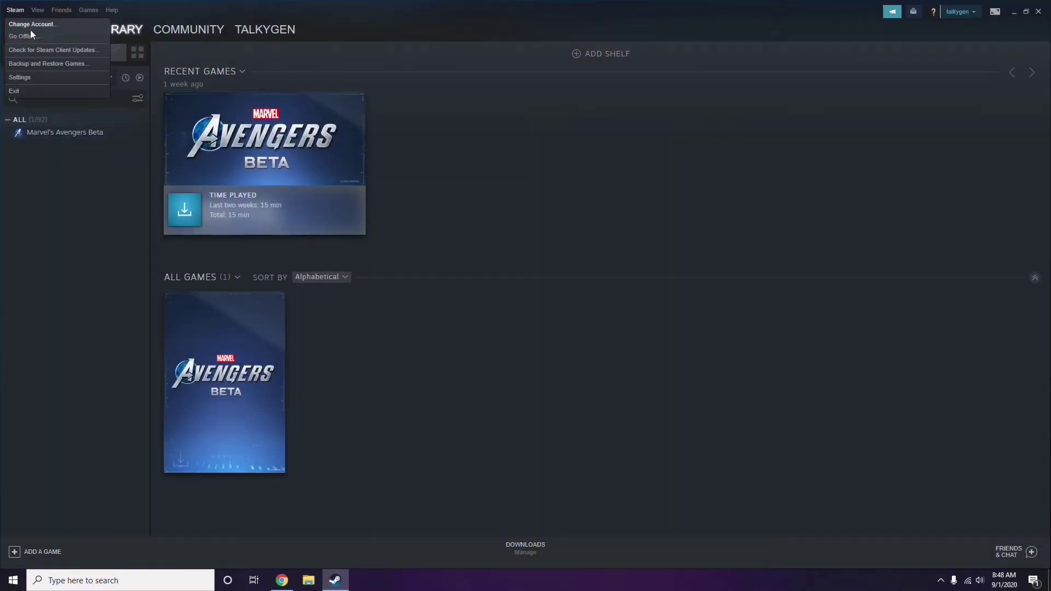
{"action": "left_click", "coordinate": [34, 78]}
{"action": "left_click_drag", "start_coordinate": [638, 209], "coordinate": [583, 120]}
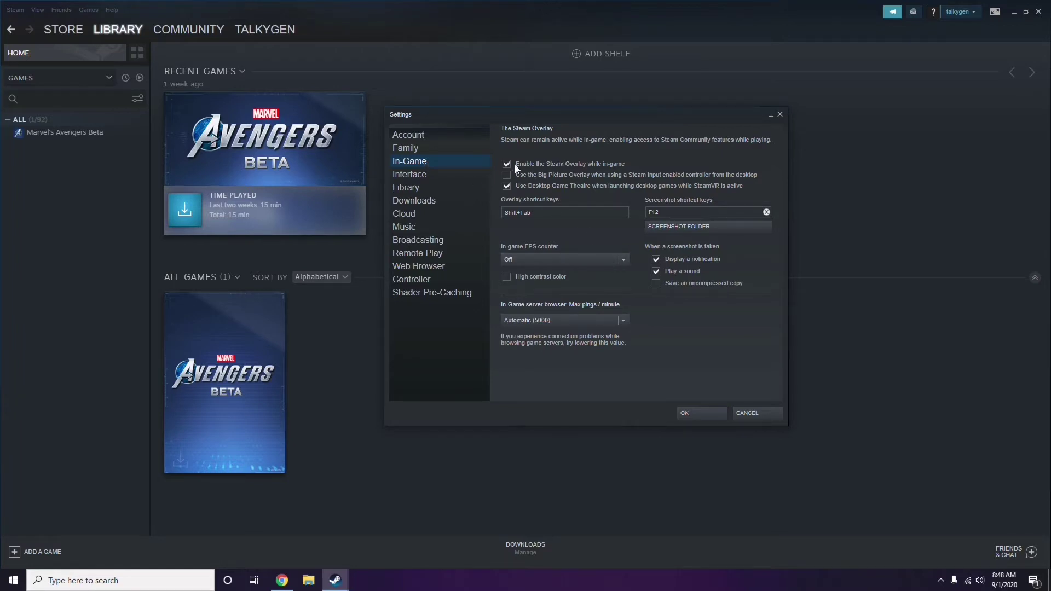
{"action": "left_click_drag", "start_coordinate": [521, 162], "coordinate": [591, 168]}
{"action": "left_click", "coordinate": [691, 414]}
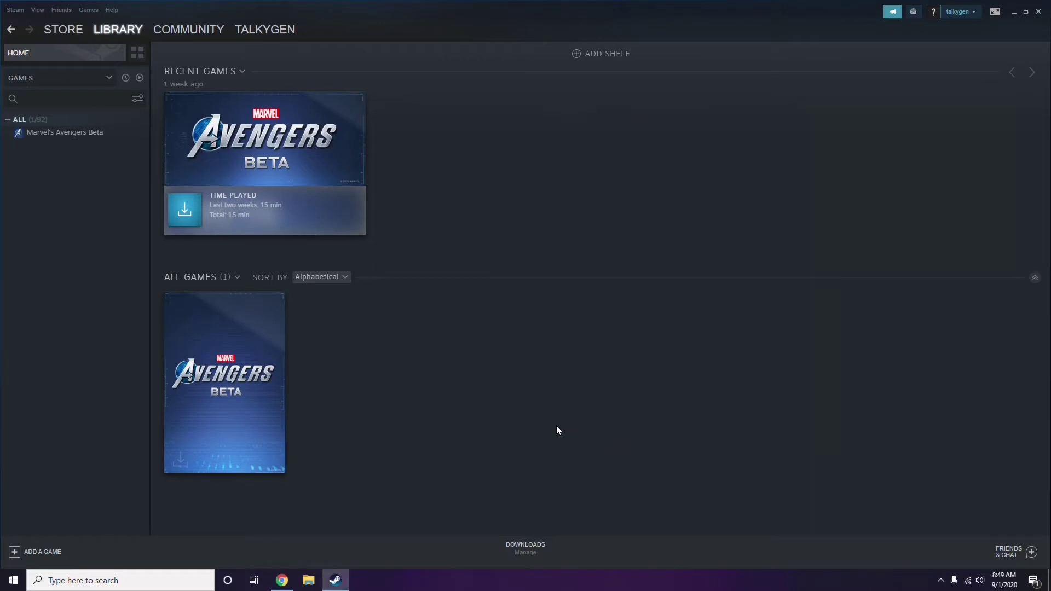
{"action": "left_click", "coordinate": [1039, 13]}
{"action": "right_click", "coordinate": [427, 175]}
{"action": "left_click", "coordinate": [456, 223]}
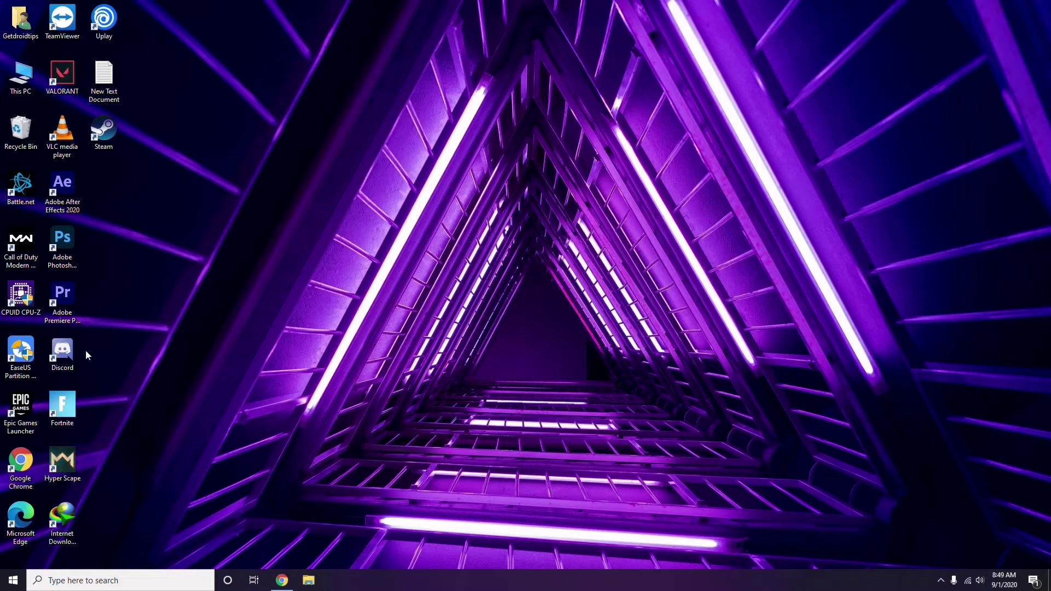
Step: Switch to Discord and turn off the OpenH264 Video Codec provided by Cisco Systems in the Voice & Video settings
{"action": "double_click", "coordinate": [70, 349]}
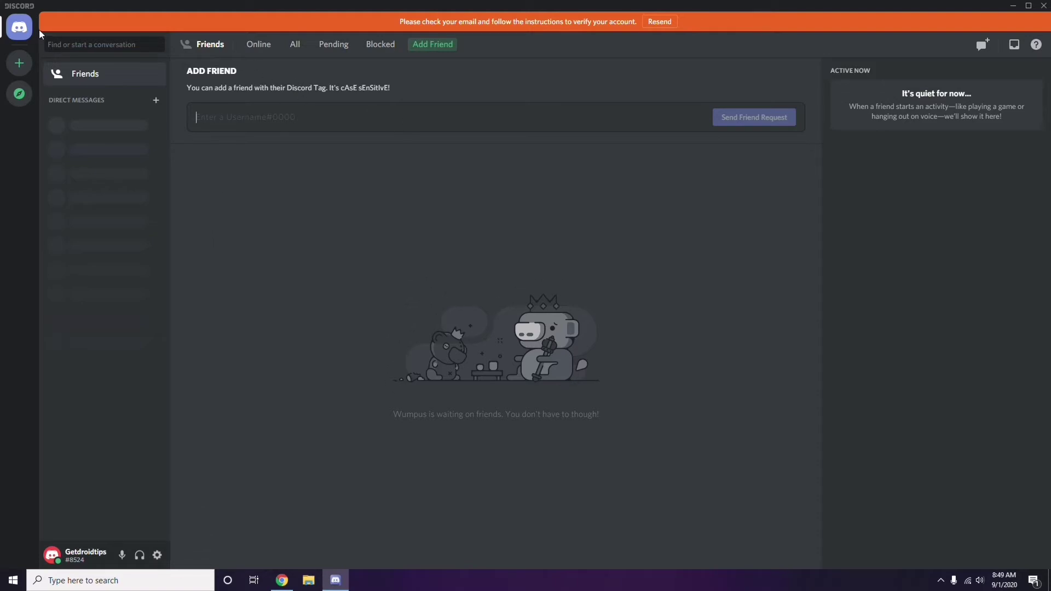
{"action": "left_click", "coordinate": [158, 556]}
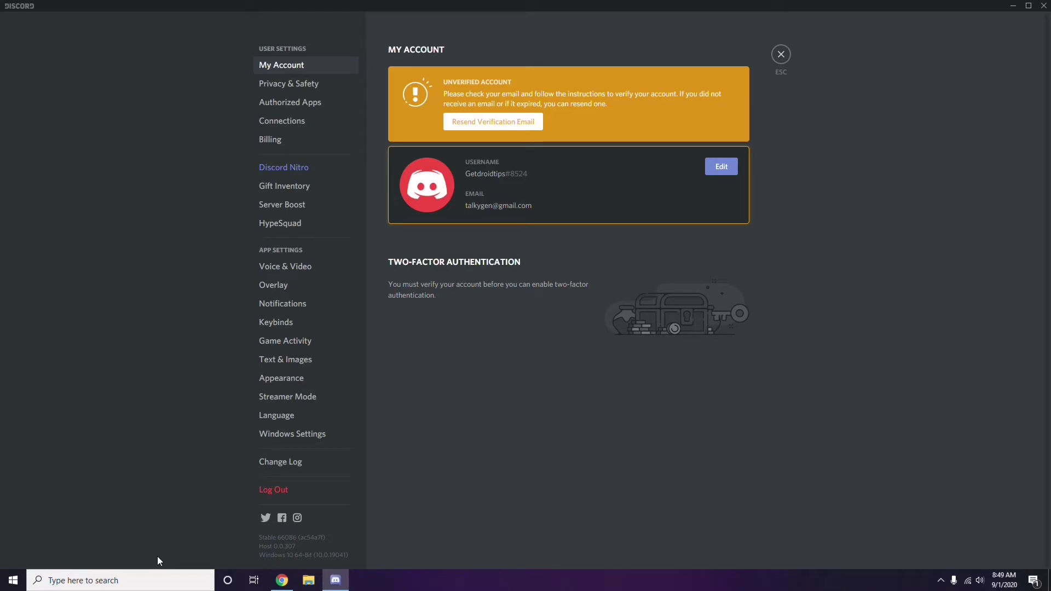
{"action": "left_click", "coordinate": [281, 267]}
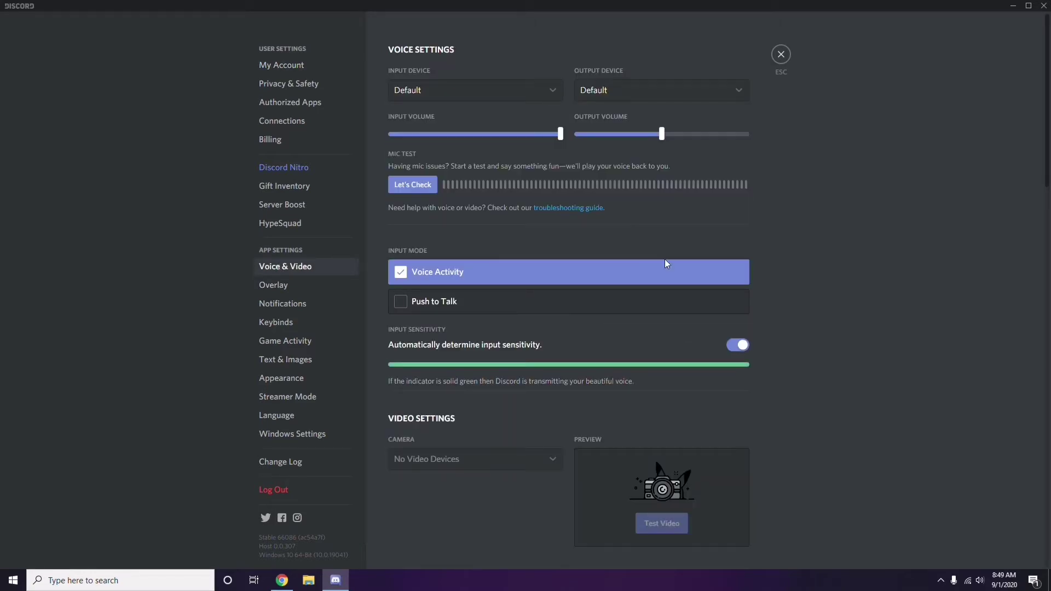
{"action": "scroll", "coordinate": [802, 264], "scroll_direction": "down", "scroll_amount": 8}
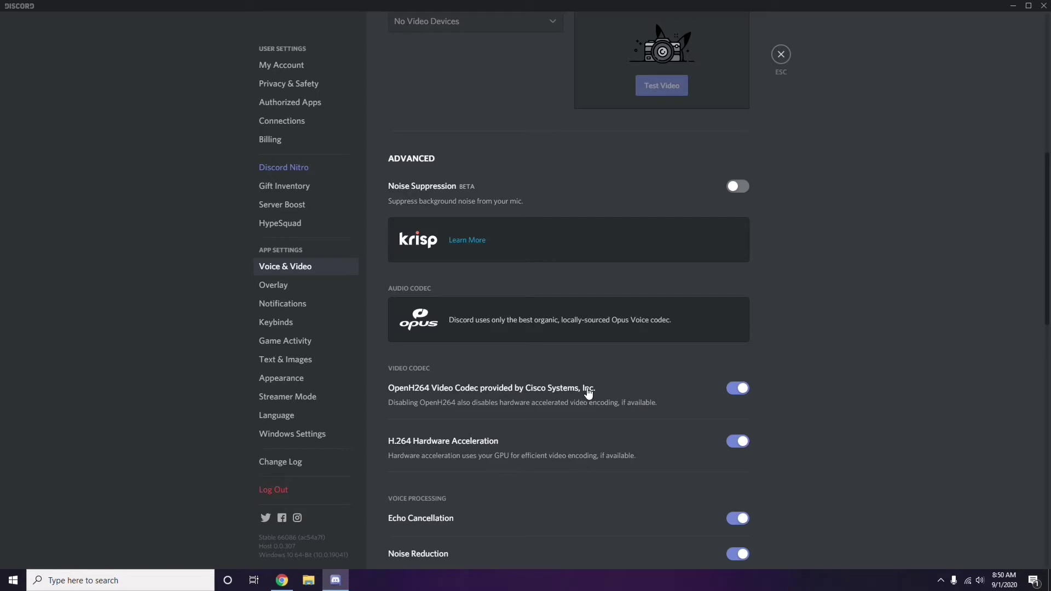
{"action": "left_click", "coordinate": [729, 390]}
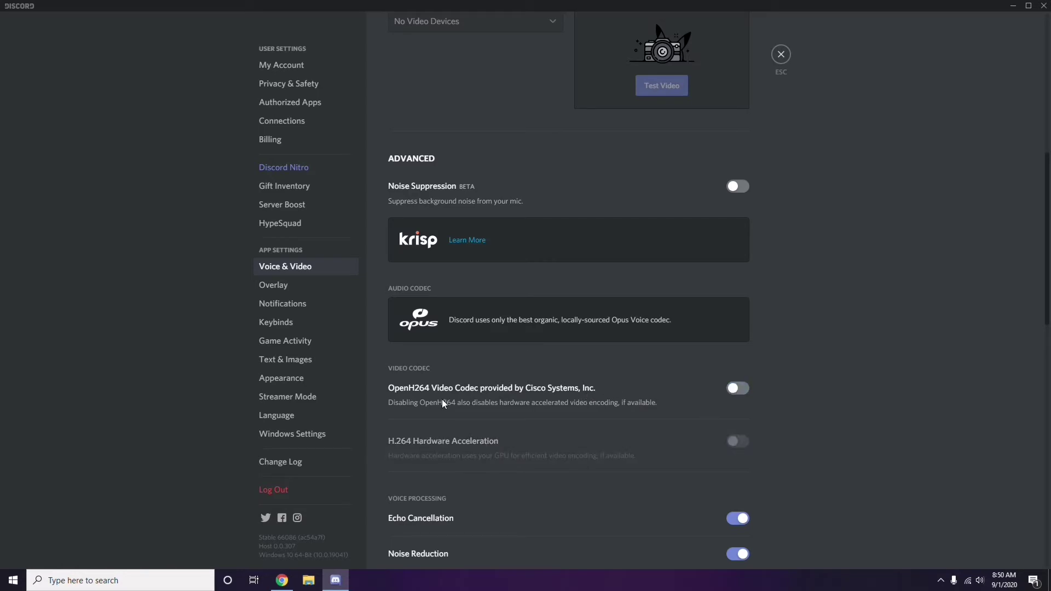
{"action": "scroll", "coordinate": [542, 393], "scroll_direction": "down", "scroll_amount": 2}
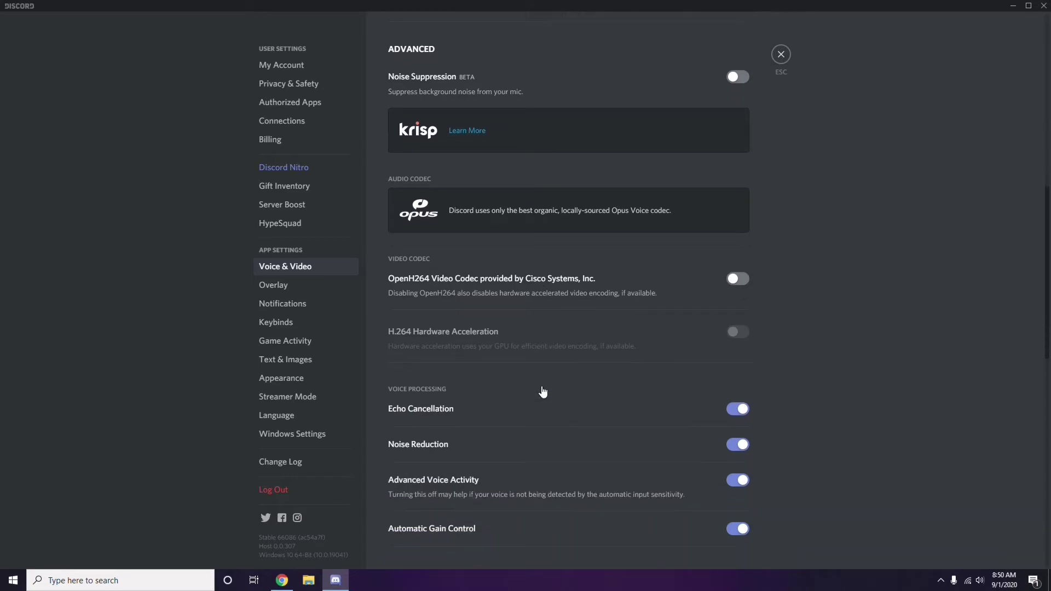
{"action": "scroll", "coordinate": [542, 392], "scroll_direction": "down", "scroll_amount": 4}
{"action": "scroll", "coordinate": [542, 391], "scroll_direction": "up", "scroll_amount": 1}
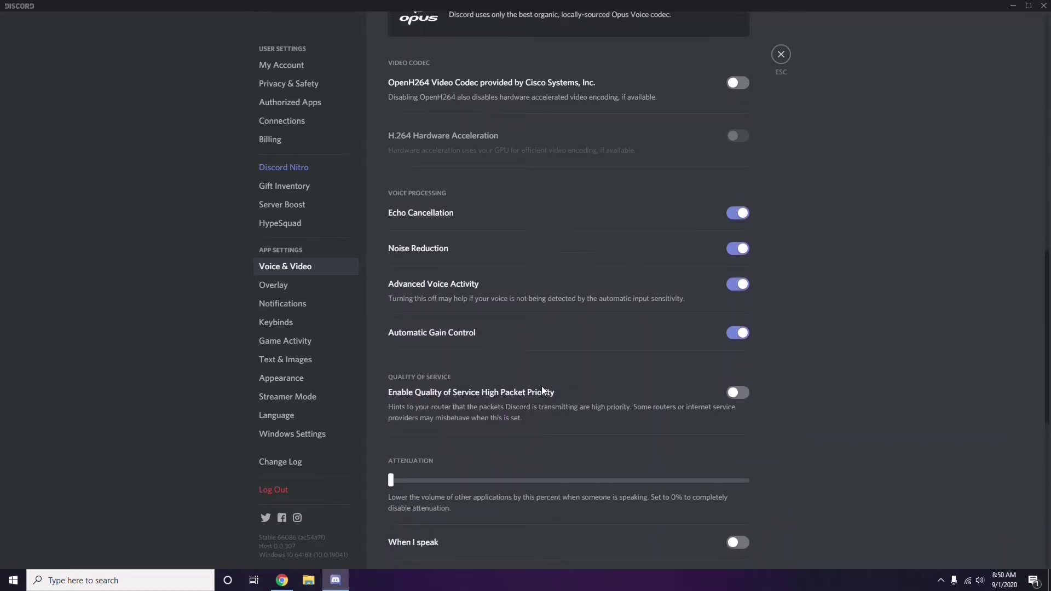
Step: Turn off Discord's in-game overlay in the Overlay settings
{"action": "left_click", "coordinate": [275, 287]}
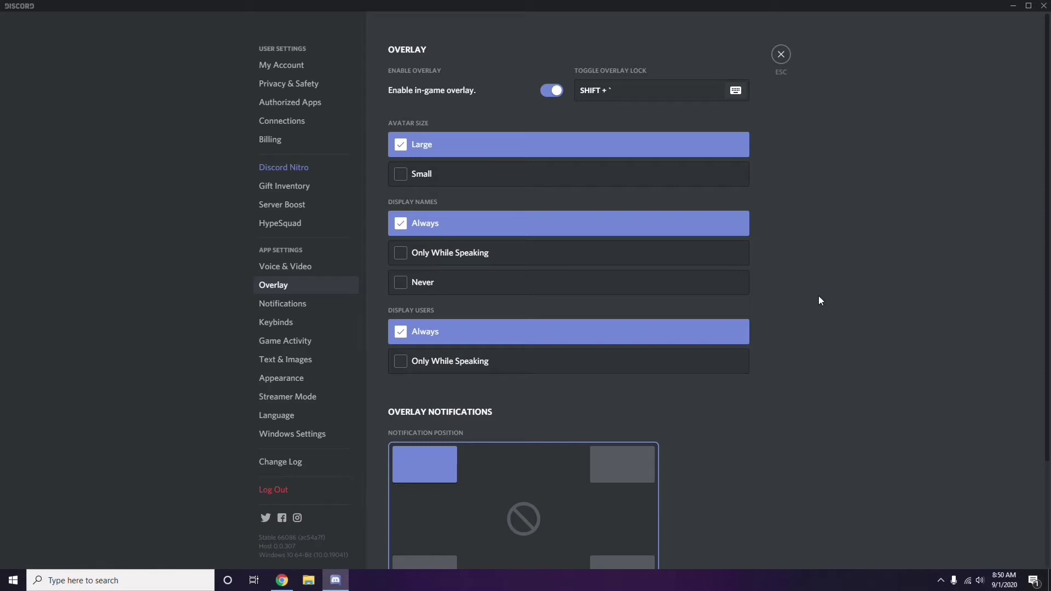
{"action": "scroll", "coordinate": [814, 291], "scroll_direction": "down", "scroll_amount": 1}
{"action": "scroll", "coordinate": [814, 292], "scroll_direction": "up", "scroll_amount": 1}
{"action": "left_click", "coordinate": [548, 93]}
Step: Turn off Hardware Acceleration in Discord's Appearance settings, confirm the change, and minimize Discord after it restarts
{"action": "left_click", "coordinate": [290, 382]}
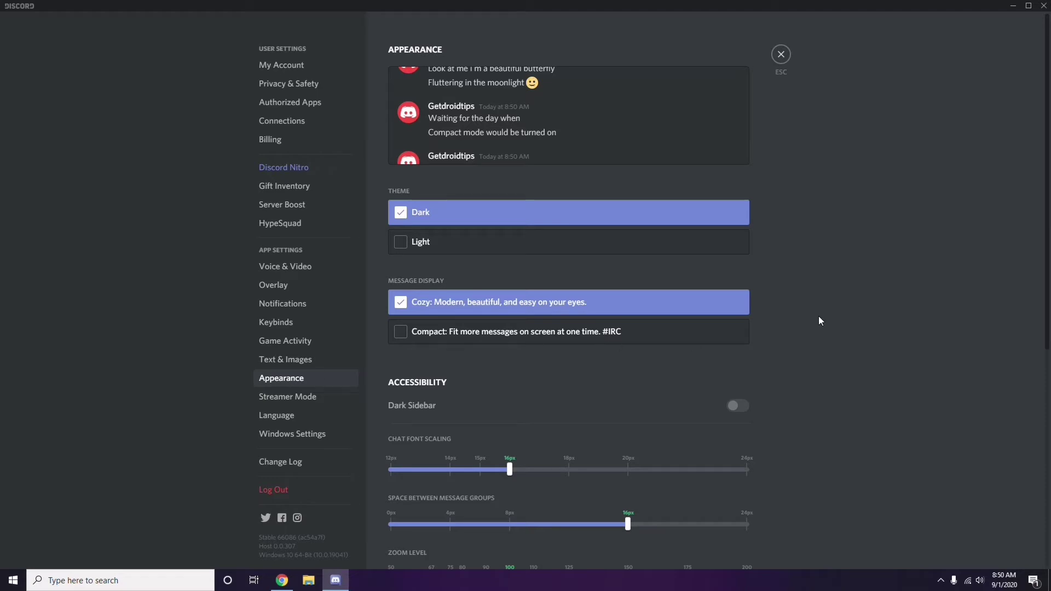
{"action": "scroll", "coordinate": [820, 317], "scroll_direction": "down", "scroll_amount": 6}
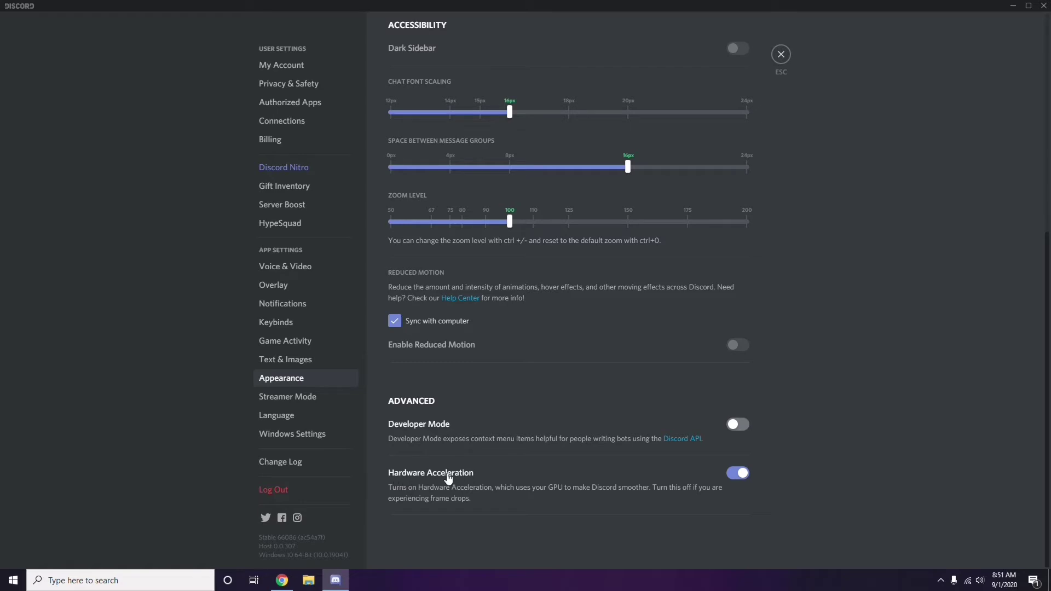
{"action": "left_click", "coordinate": [736, 474]}
{"action": "left_click", "coordinate": [605, 326]}
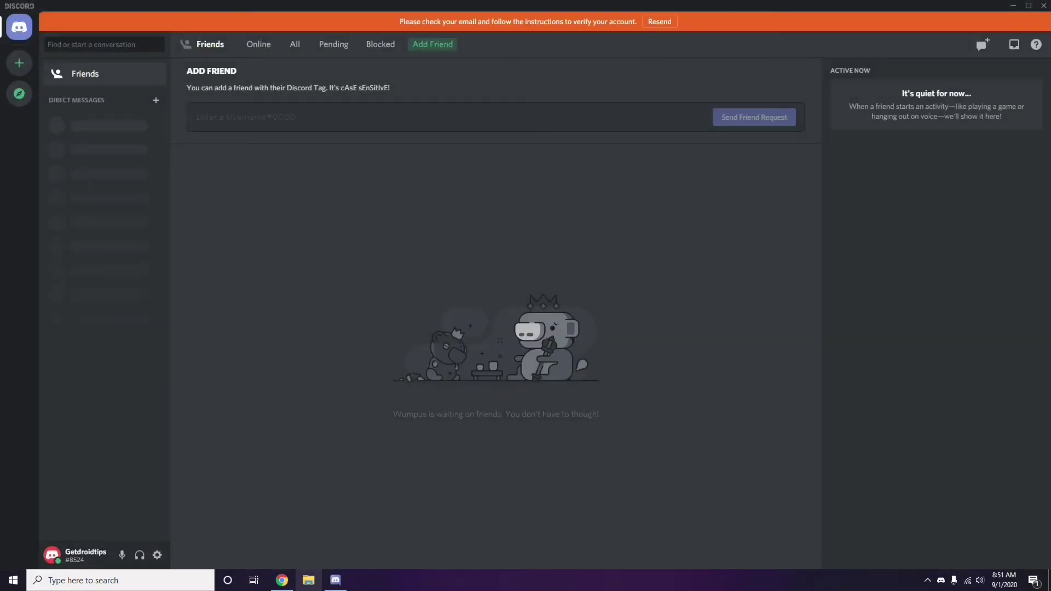
{"action": "left_click", "coordinate": [1014, 6]}
{"action": "right_click", "coordinate": [417, 141]}
{"action": "left_click", "coordinate": [444, 189]}
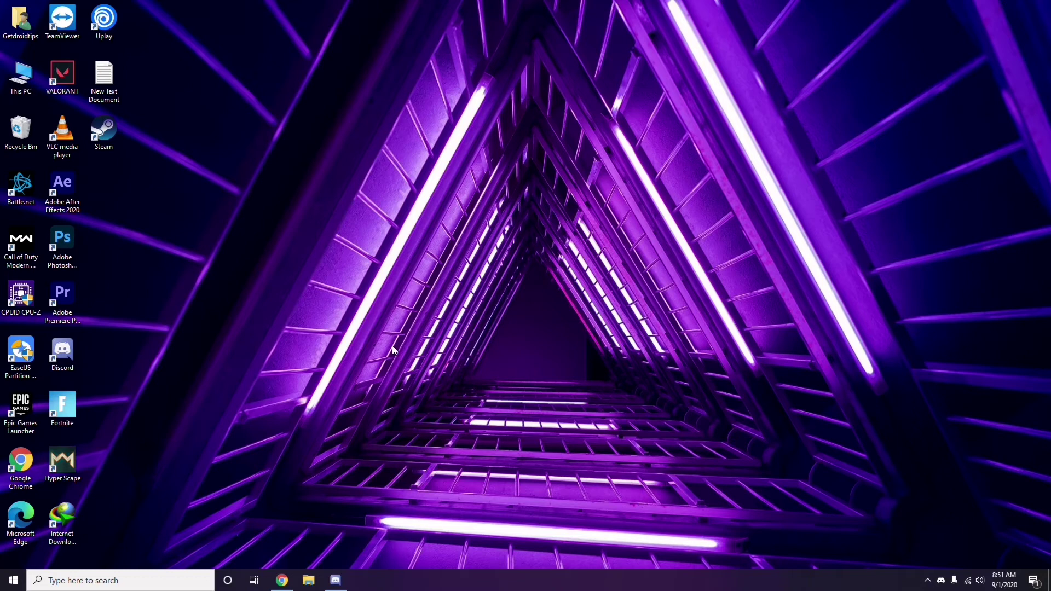
Step: Search Windows for "windows", open the Windows Update settings to check the update status, and close them
{"action": "left_click", "coordinate": [84, 584]}
{"action": "type", "text": "windows"}
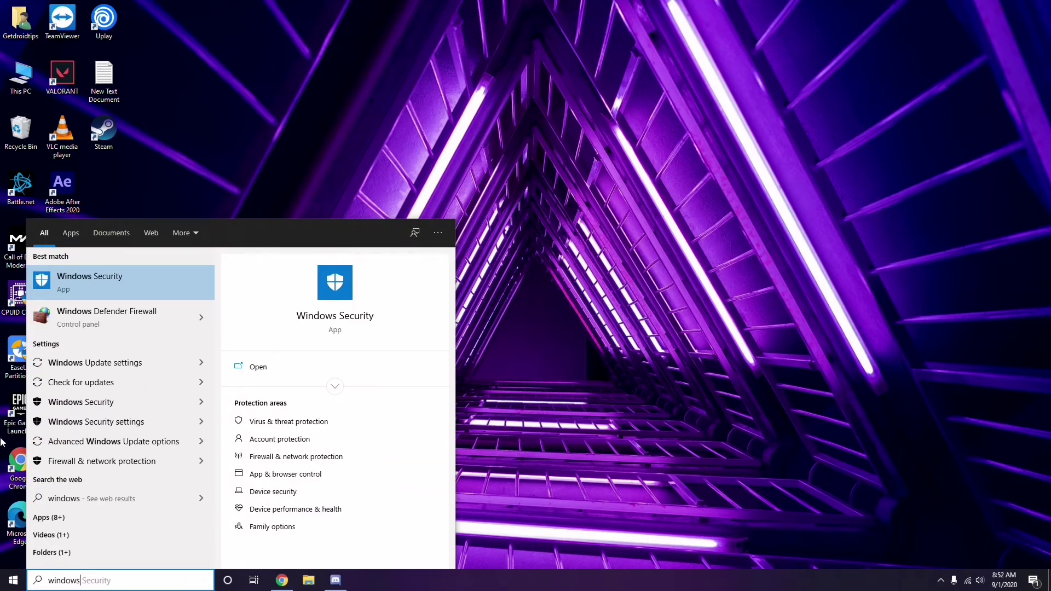
{"action": "left_click", "coordinate": [132, 364]}
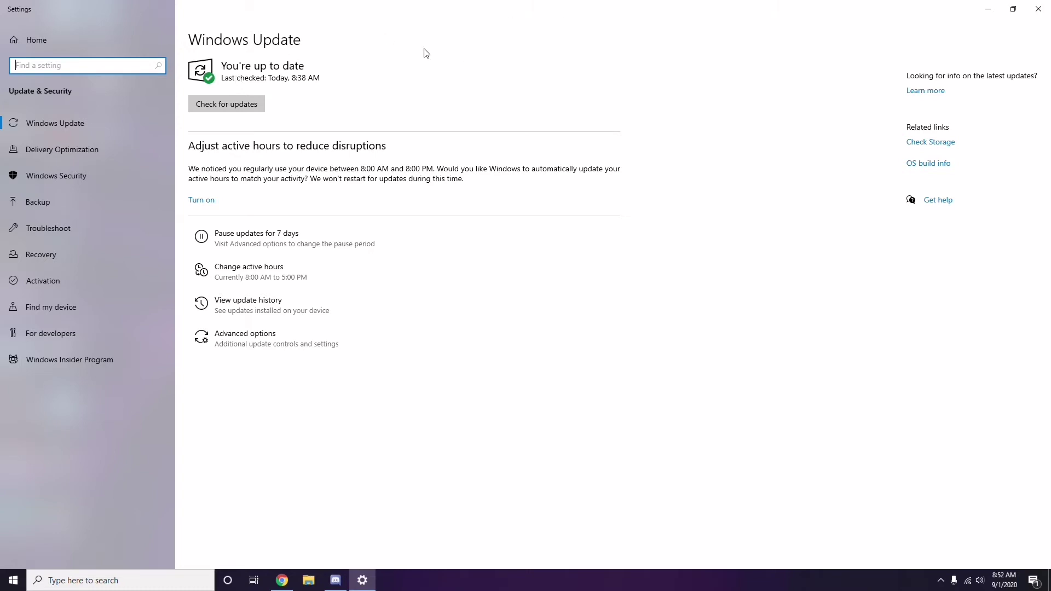
{"action": "left_click", "coordinate": [1038, 9]}
{"action": "right_click", "coordinate": [443, 94]}
{"action": "left_click", "coordinate": [457, 143]}
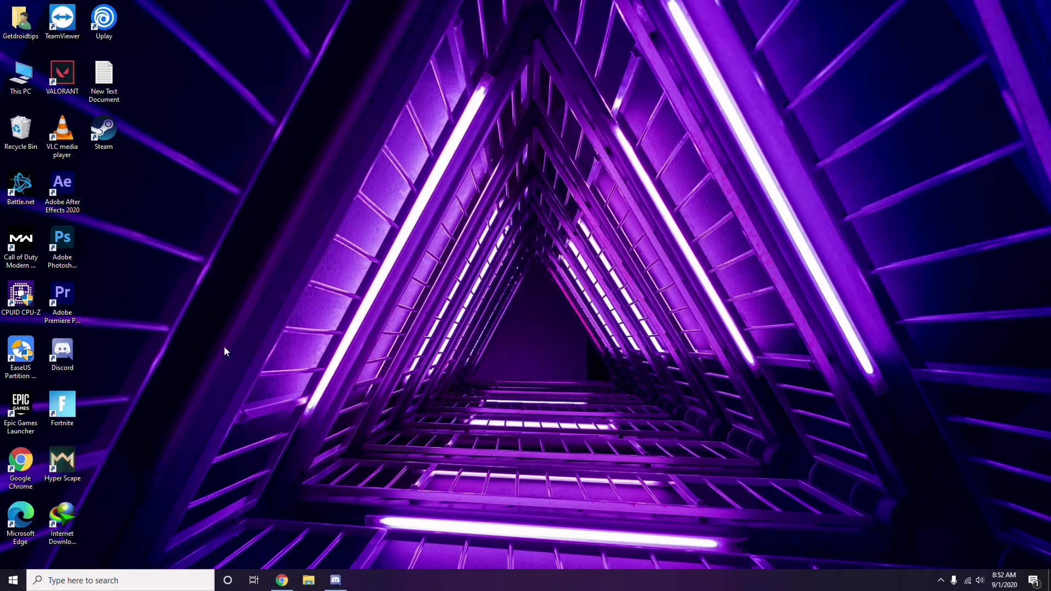
Step: Search Windows for "settings", open the Settings app, and view the update history under Update & Security
{"action": "left_click", "coordinate": [61, 581]}
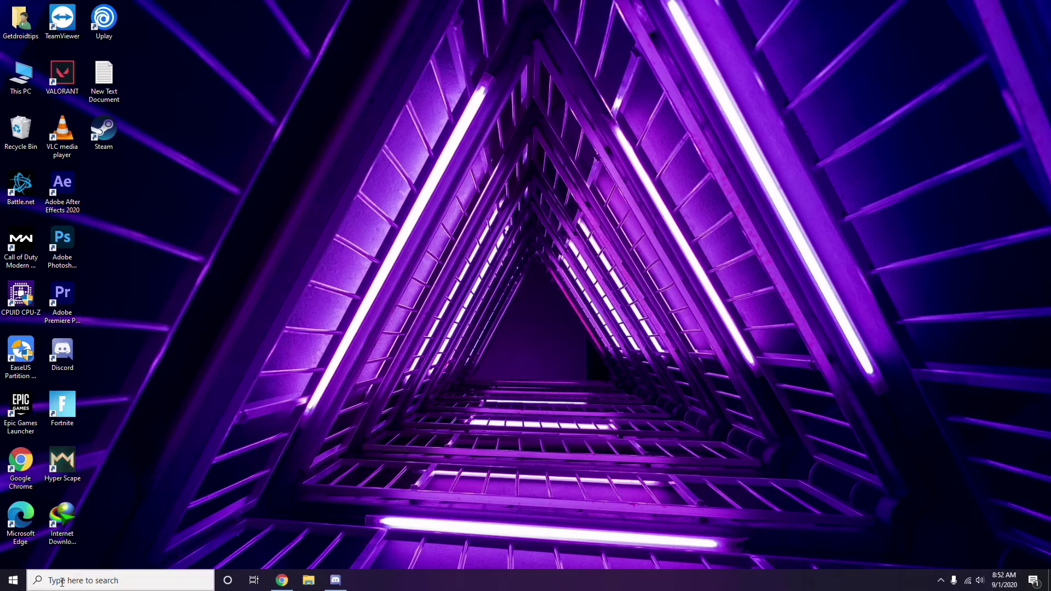
{"action": "type", "text": "se"}
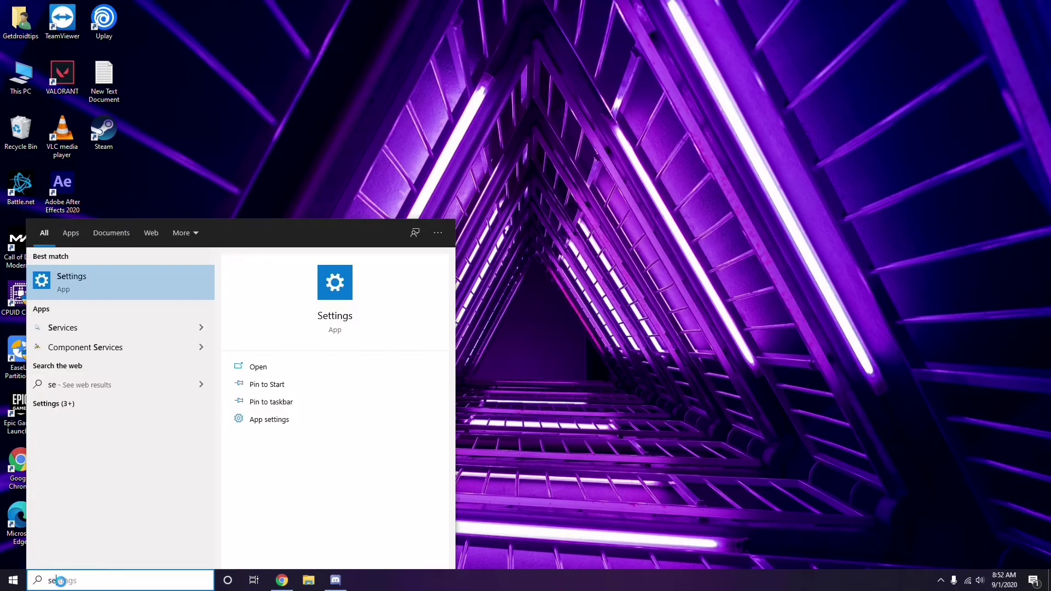
{"action": "type", "text": "ttings"}
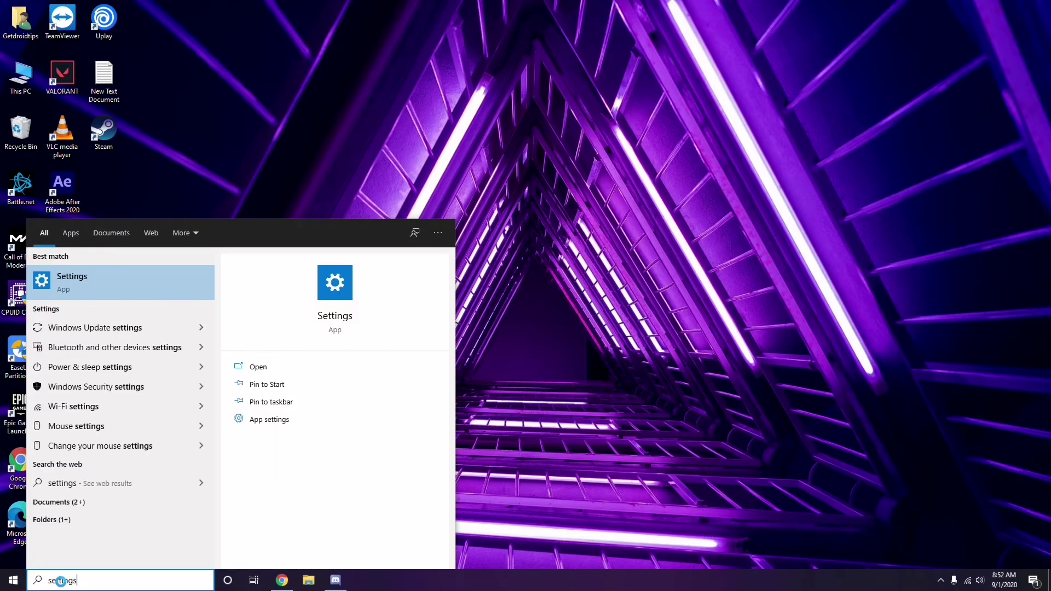
{"action": "left_click", "coordinate": [116, 285]}
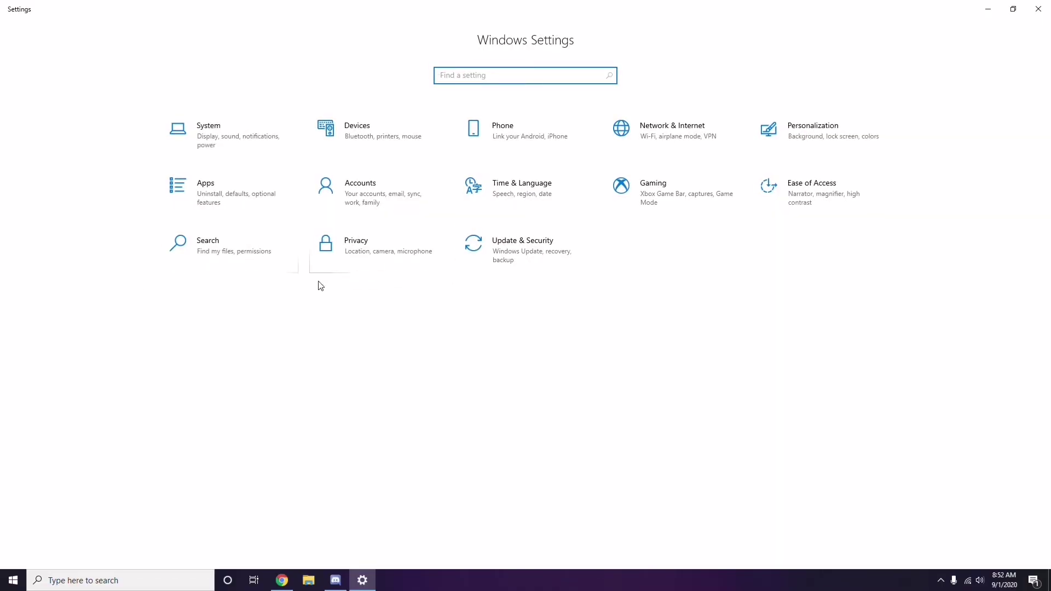
{"action": "left_click", "coordinate": [526, 261]}
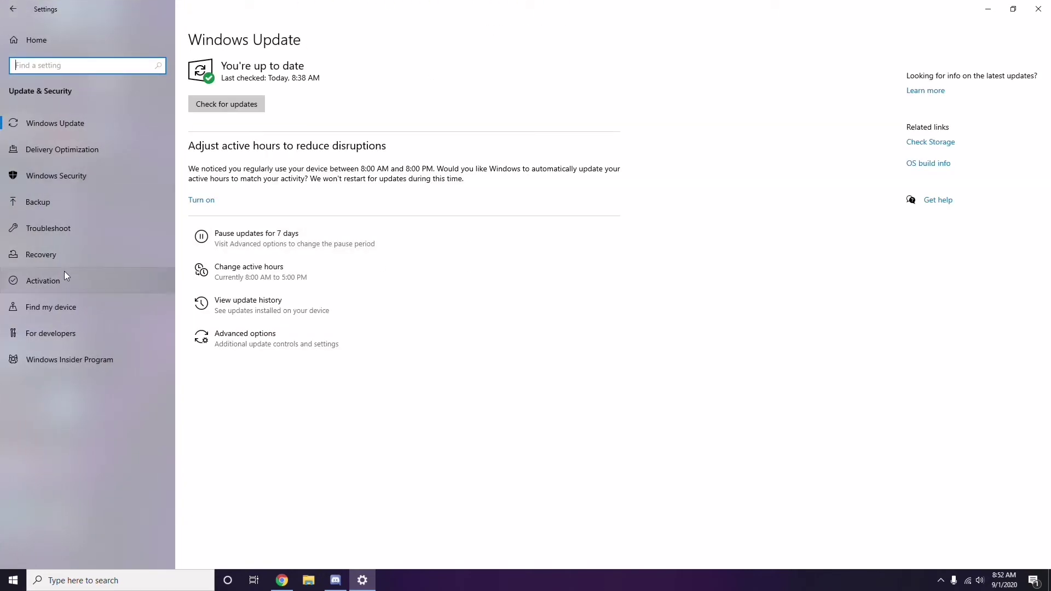
{"action": "left_click", "coordinate": [250, 307]}
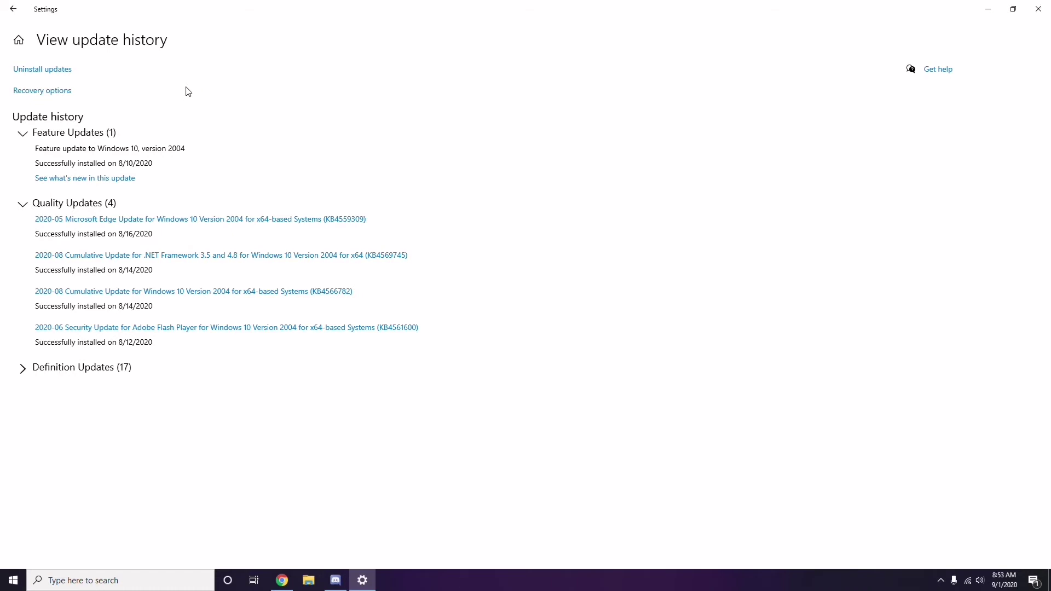
Step: Open the list of installed updates, show the uninstall option for the x64 Redistributable update KB2565063 without running it, and close Settings
{"action": "left_click", "coordinate": [54, 75]}
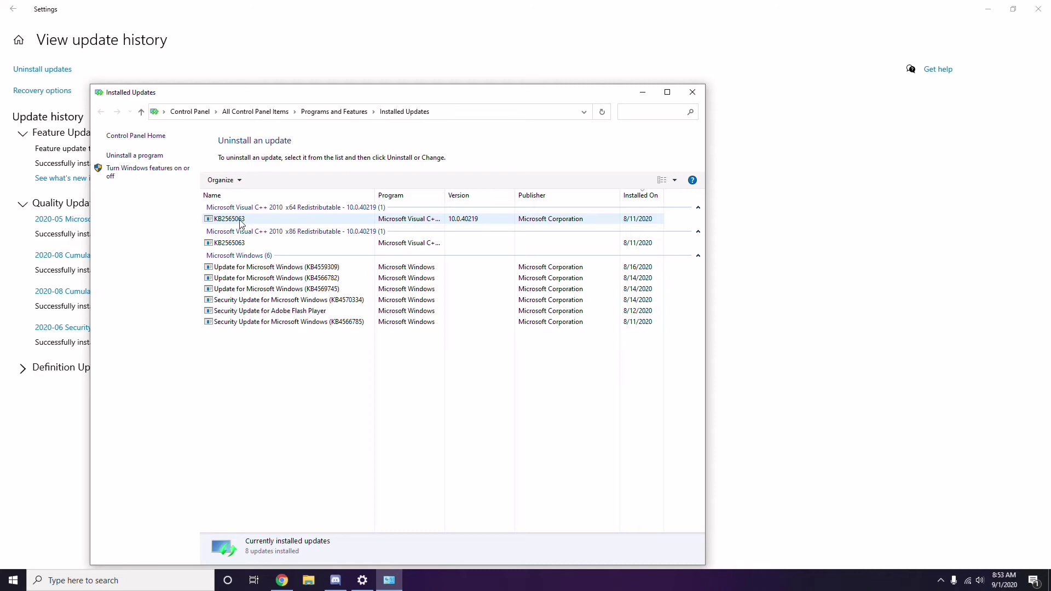
{"action": "right_click", "coordinate": [241, 222]}
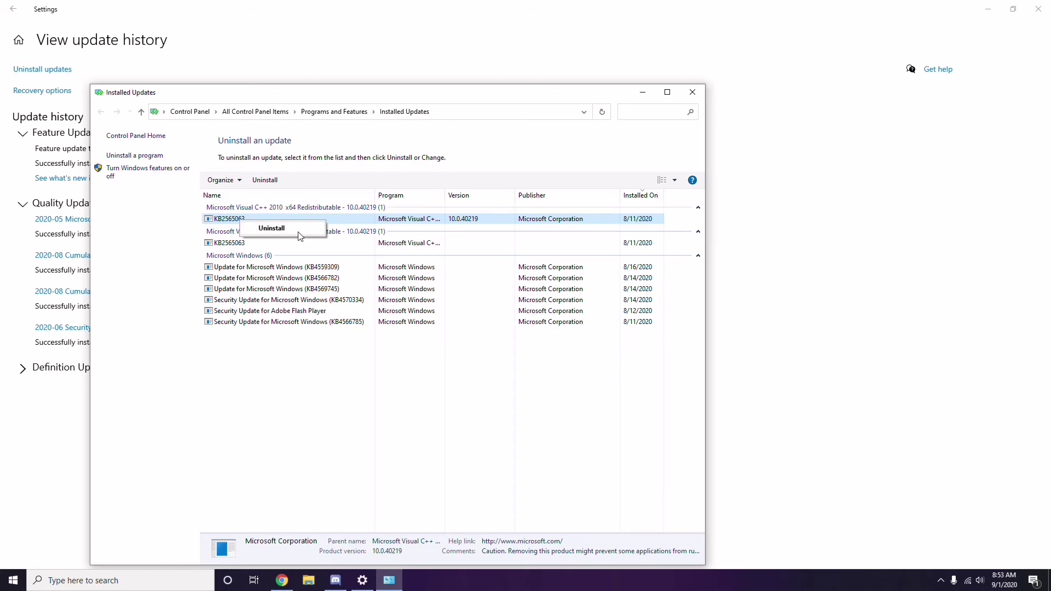
{"action": "left_click", "coordinate": [721, 212]}
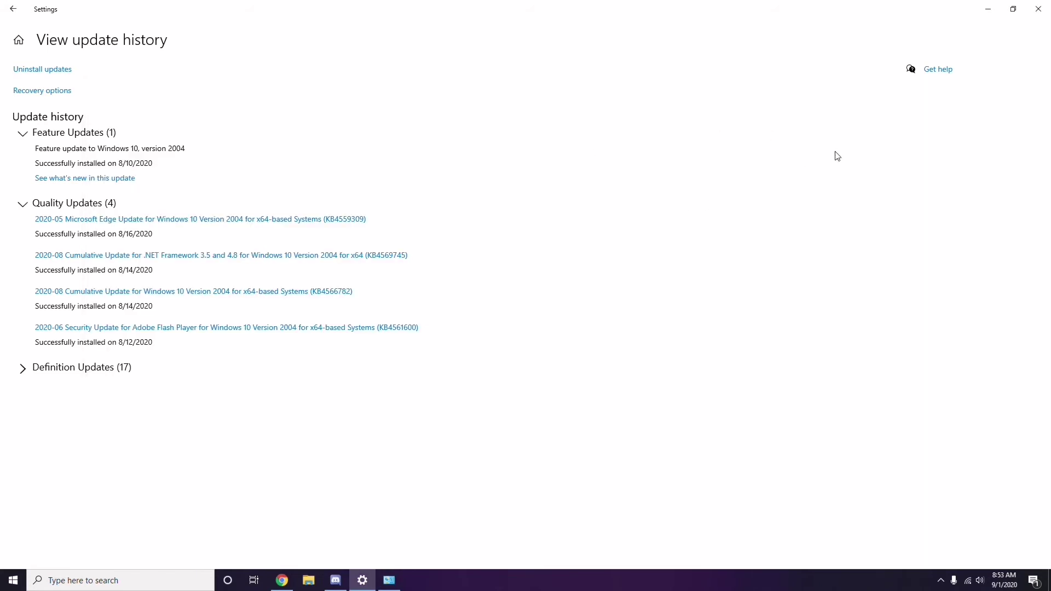
{"action": "left_click", "coordinate": [18, 14]}
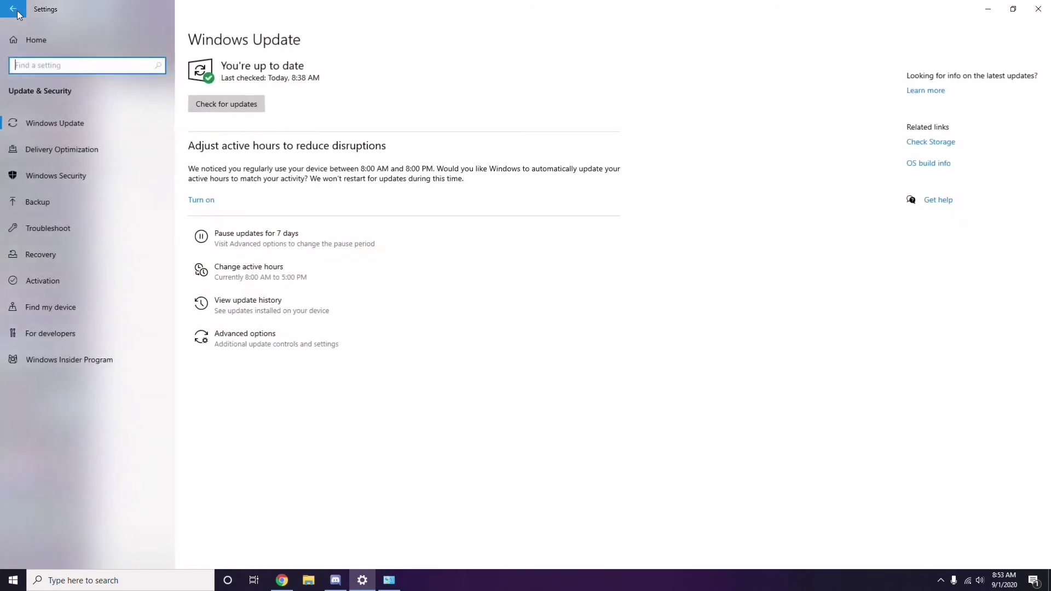
{"action": "left_click", "coordinate": [134, 49]}
{"action": "left_click", "coordinate": [1038, 11]}
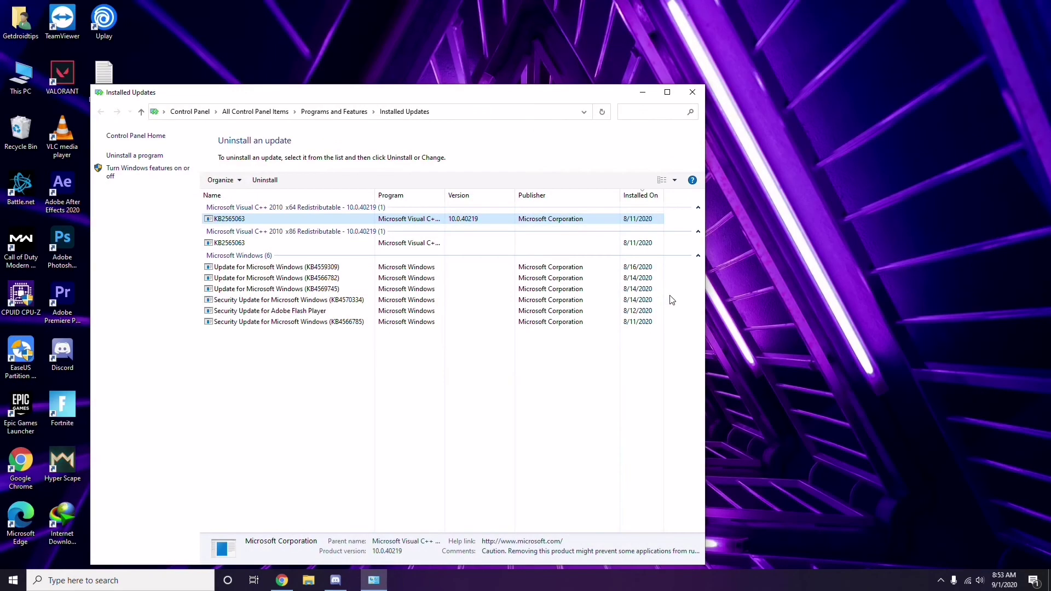
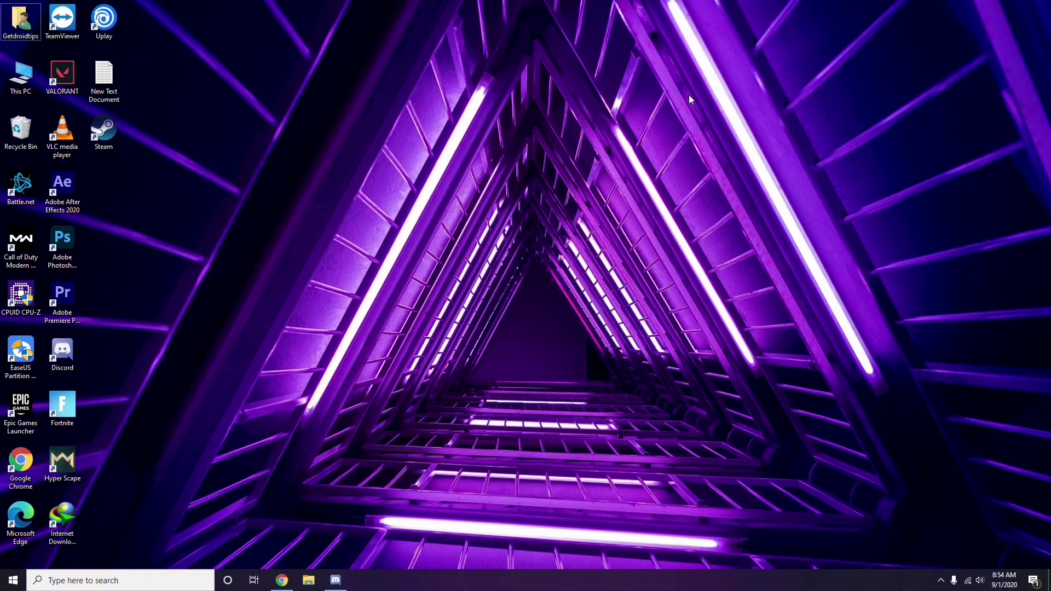
Step: Open the user's temporary files folder by running %temp%
{"action": "key", "text": "super+r"}
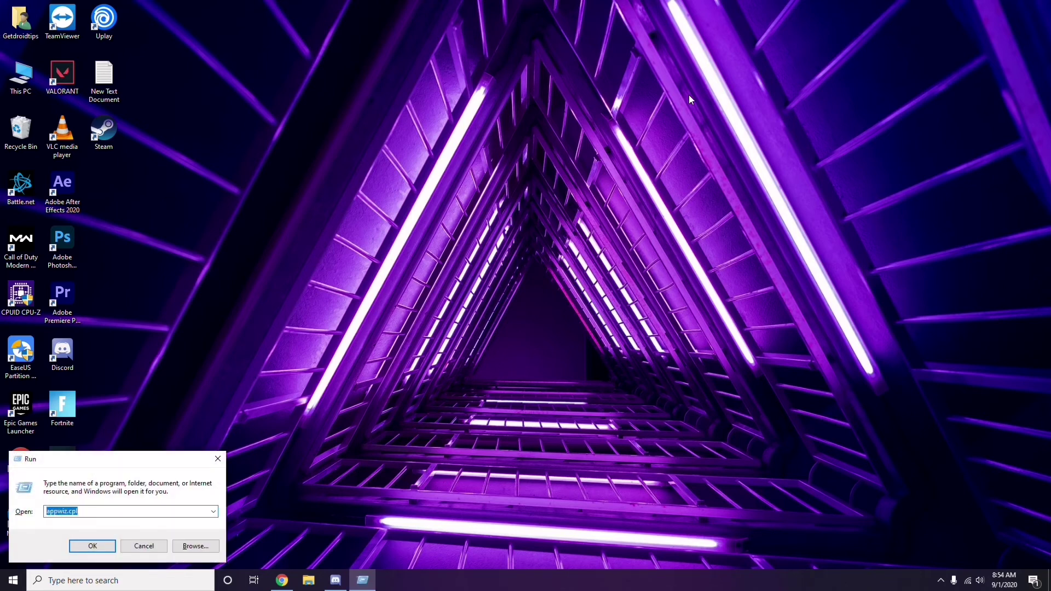
{"action": "key", "text": "BackSpace"}
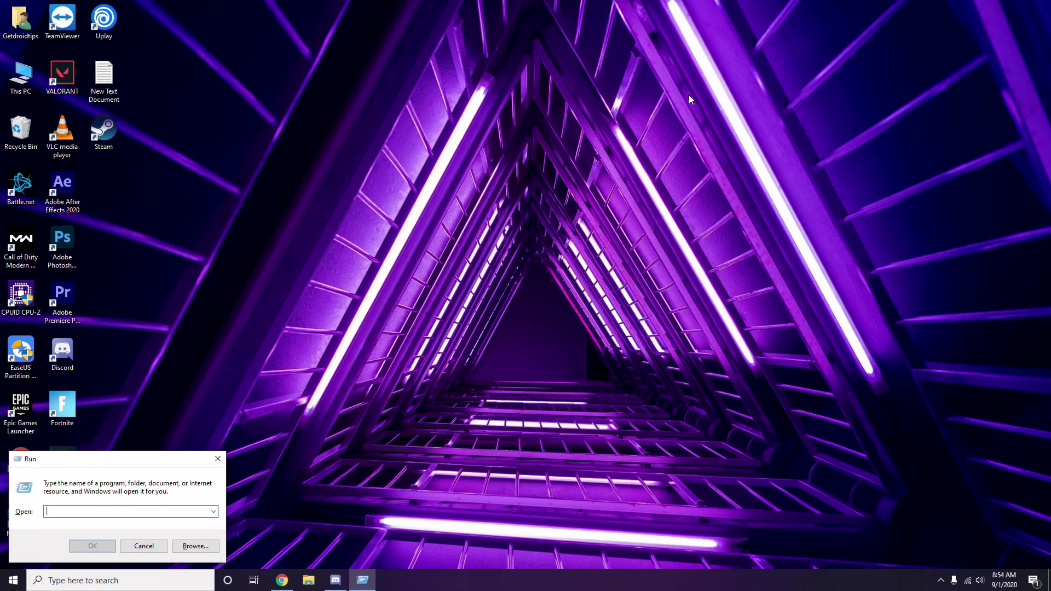
{"action": "type", "text": "%temp"}
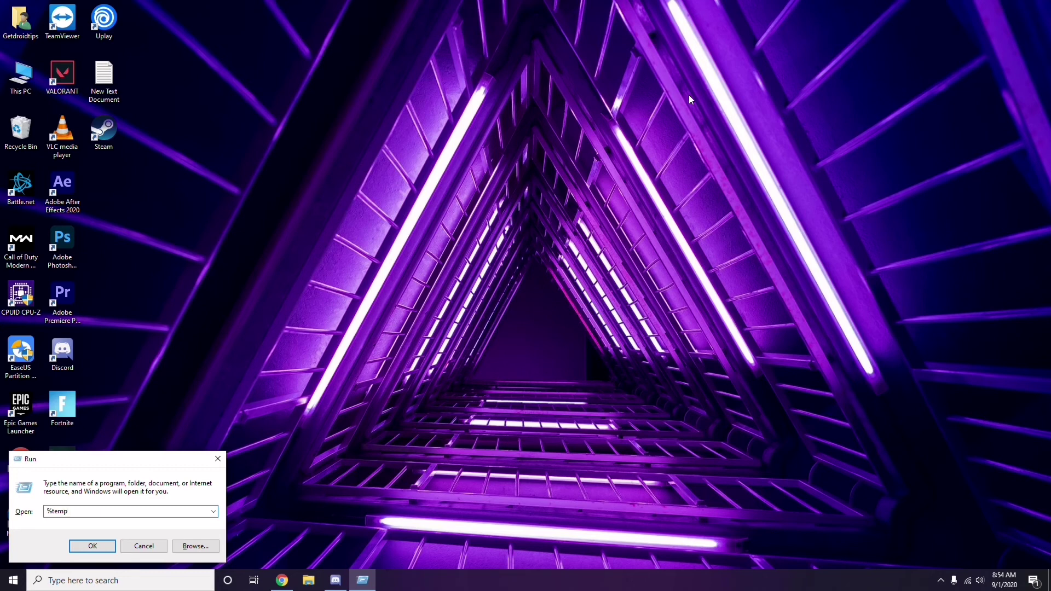
{"action": "type", "text": "%"}
{"action": "left_click", "coordinate": [92, 546]}
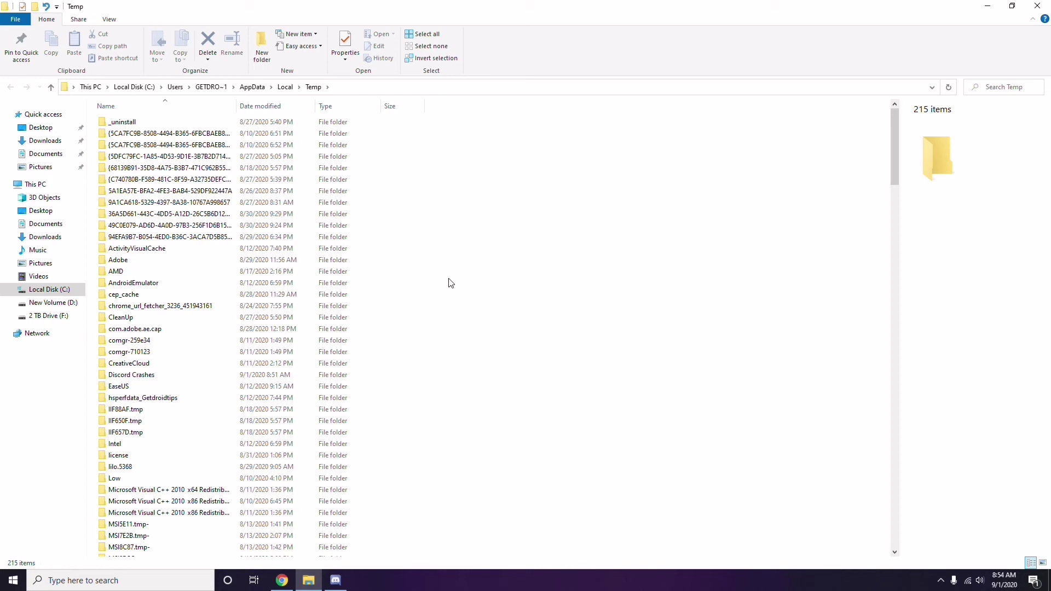
Step: Select all items in the Temp folder, clear the selection without deleting anything, and dismiss the folder window
{"action": "key", "text": "ctrl+a"}
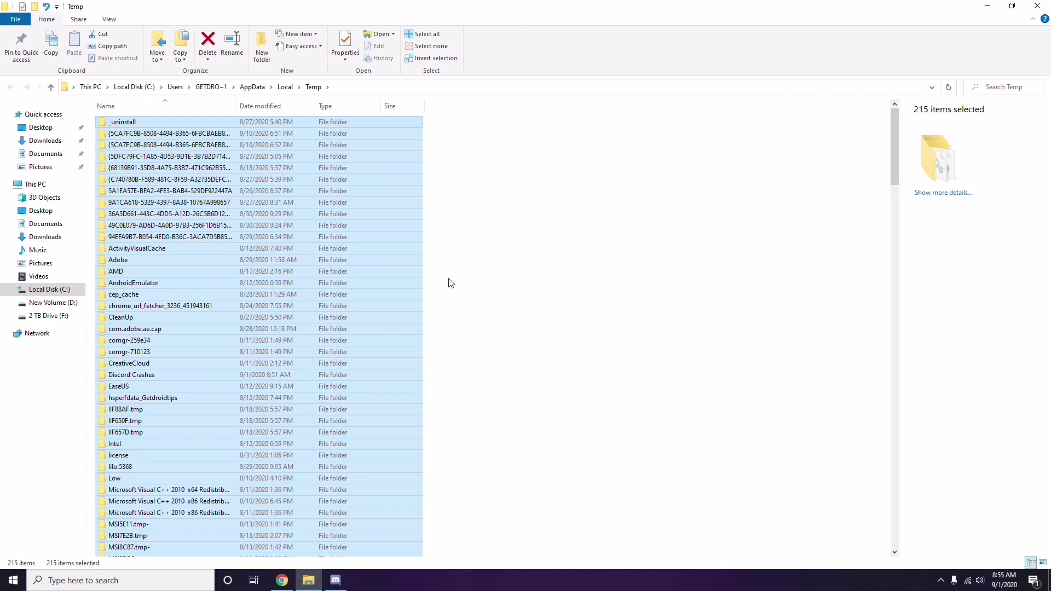
{"action": "left_click", "coordinate": [498, 279]}
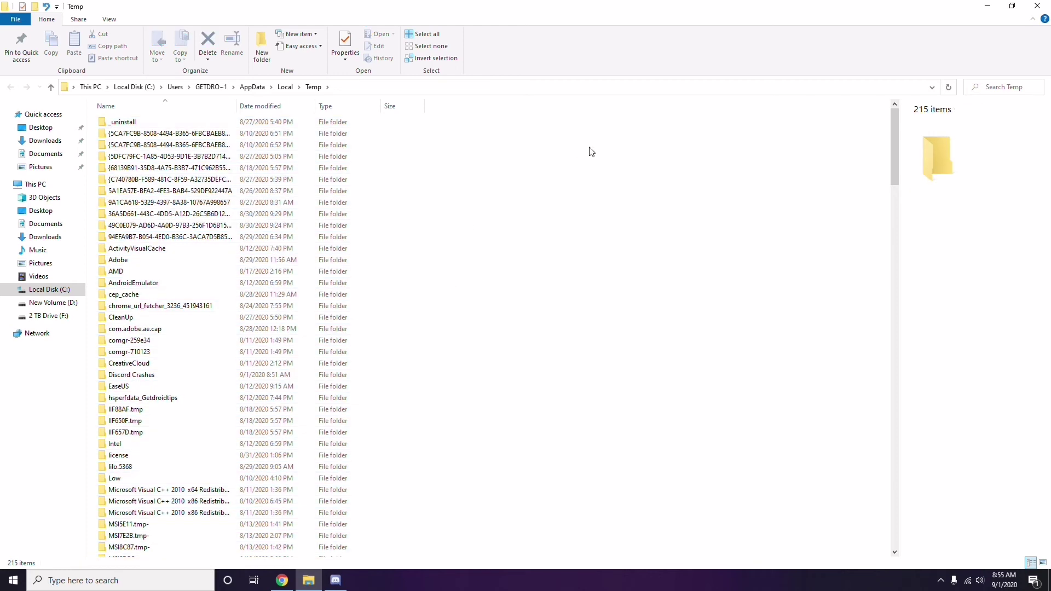
{"action": "left_click", "coordinate": [987, 6]}
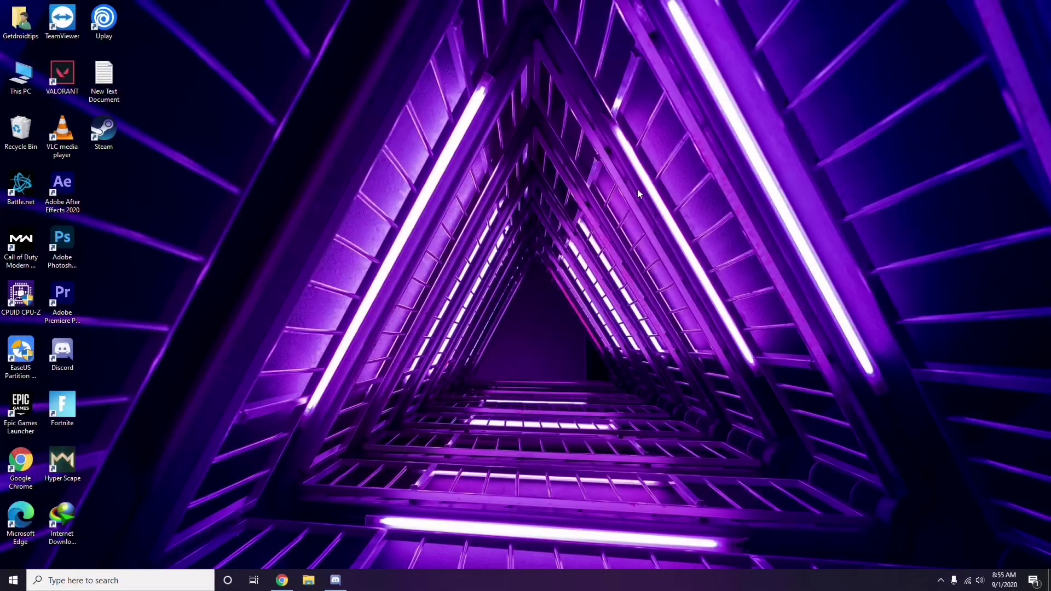
Step: Refresh the desktop, open AMD Radeon Software to view its home page with the driver status, and close it
{"action": "right_click", "coordinate": [405, 162]}
{"action": "left_click", "coordinate": [435, 210]}
{"action": "left_click", "coordinate": [940, 580]}
{"action": "left_click", "coordinate": [962, 513]}
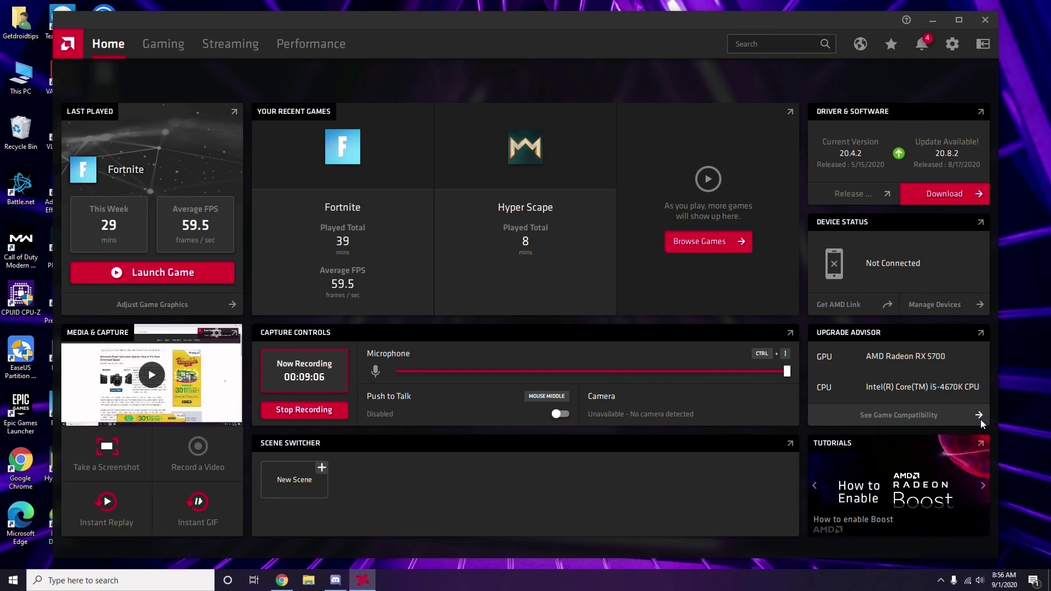
{"action": "left_click", "coordinate": [985, 20]}
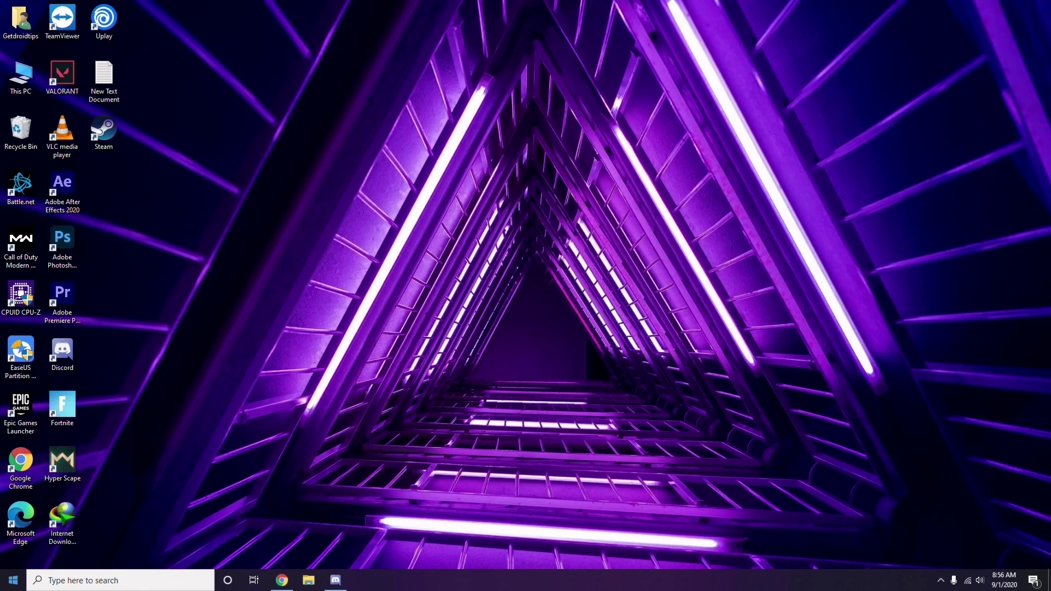
{"action": "left_click", "coordinate": [14, 582]}
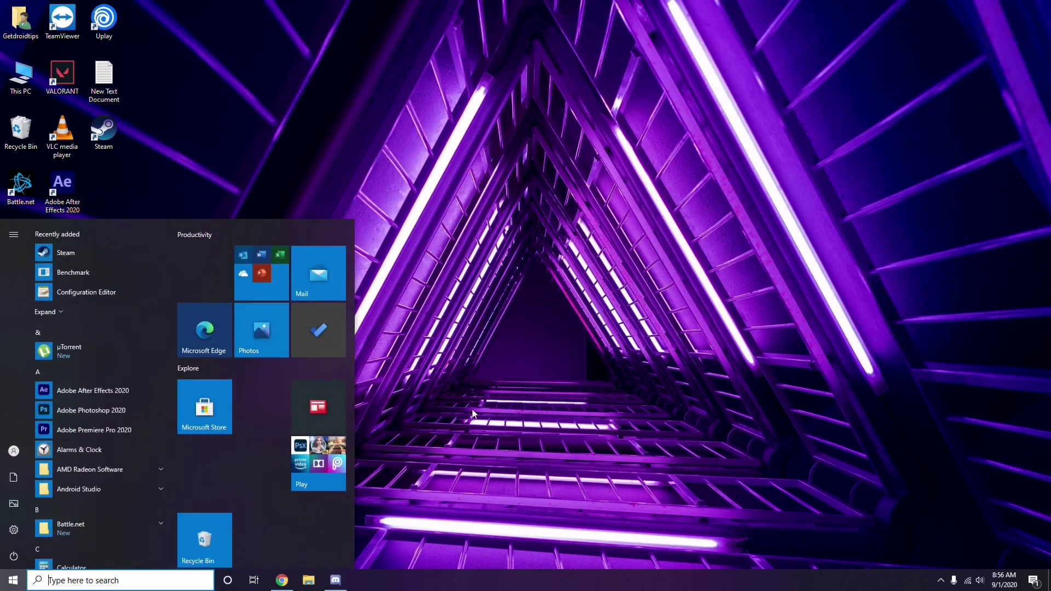
{"action": "left_click", "coordinate": [473, 406]}
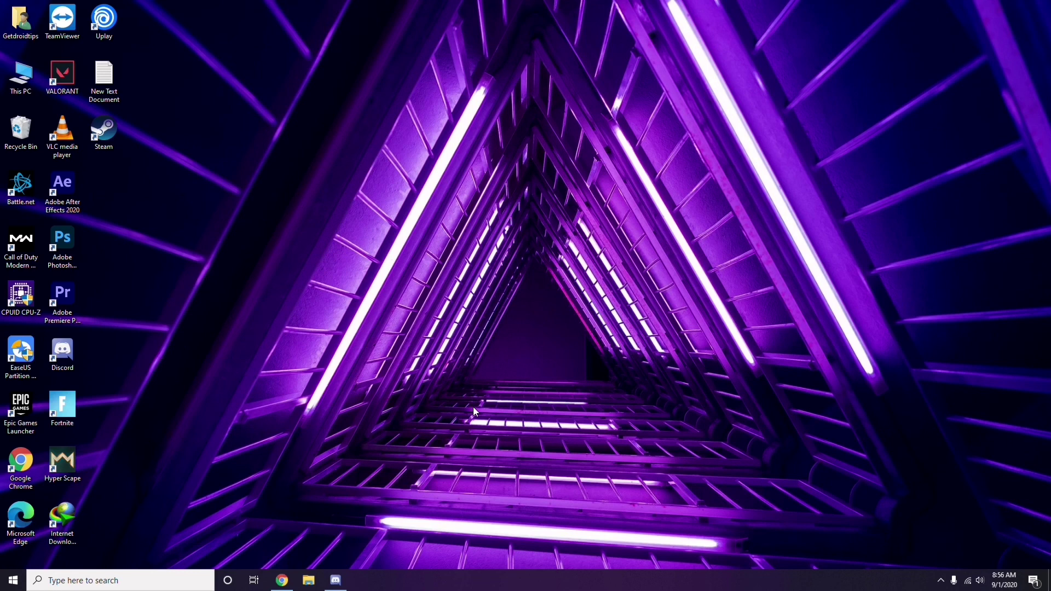
{"action": "right_click", "coordinate": [298, 261]}
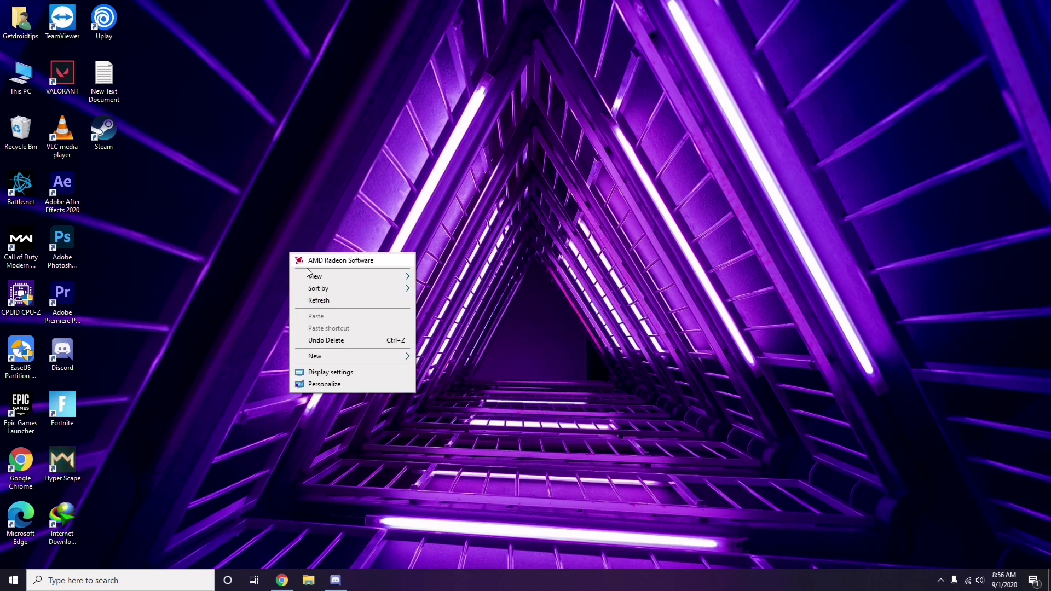
{"action": "left_click", "coordinate": [322, 300]}
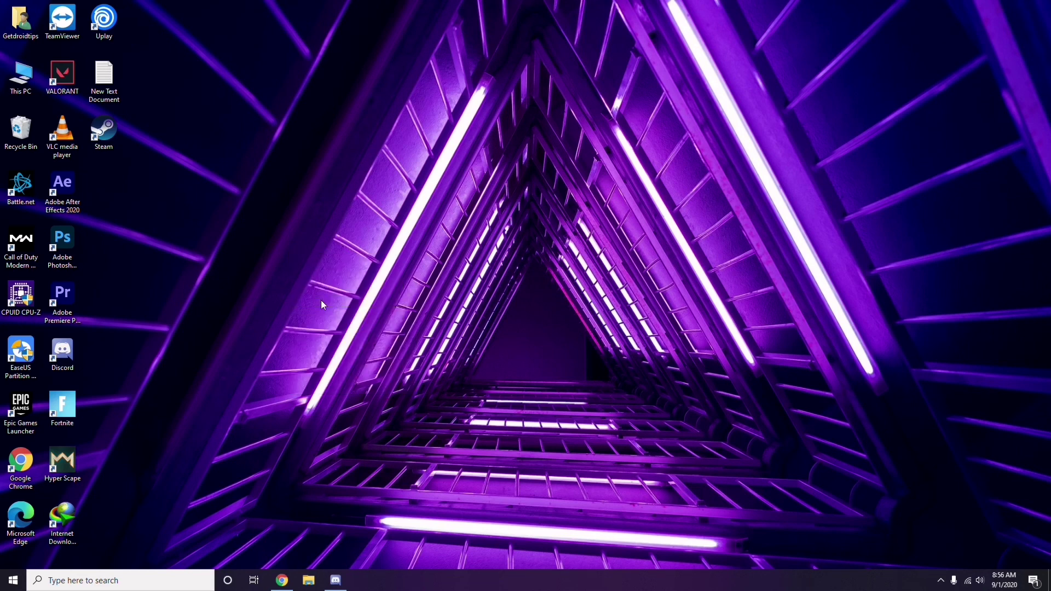